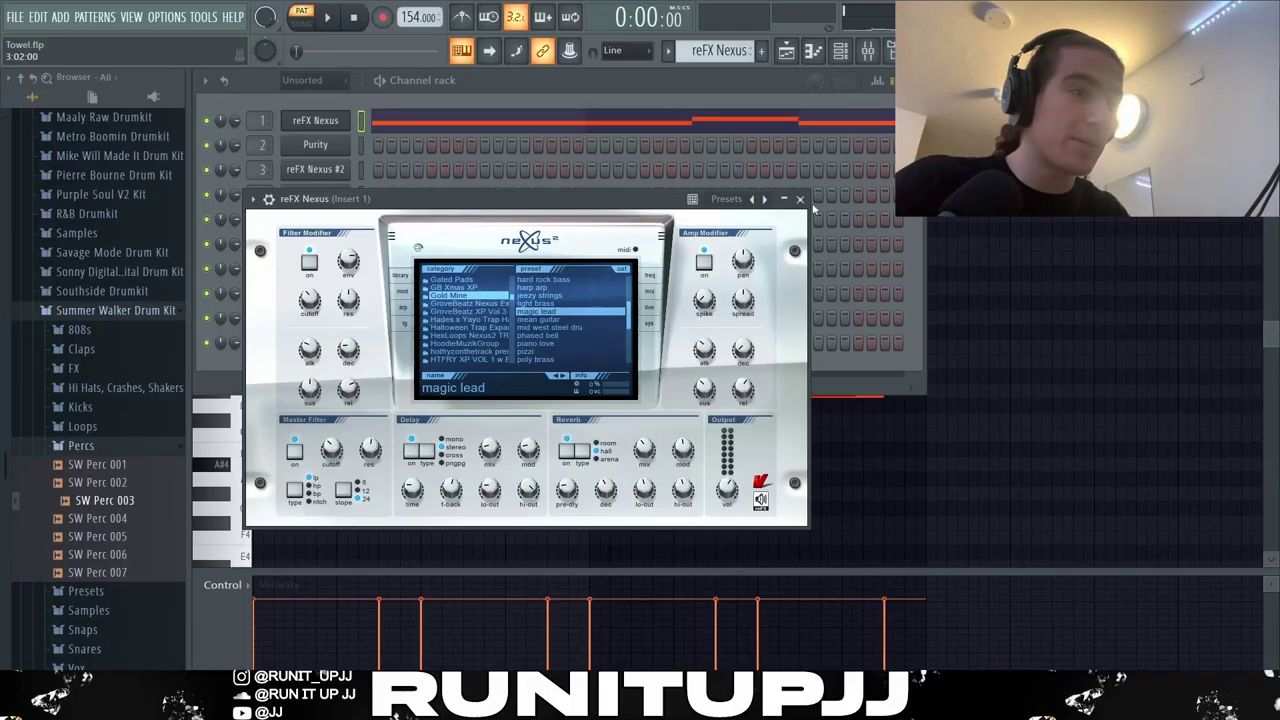
- Open the reFX Nexus melody in the piano roll and select its opening D#5 and E5 notes
left_click(800, 198)
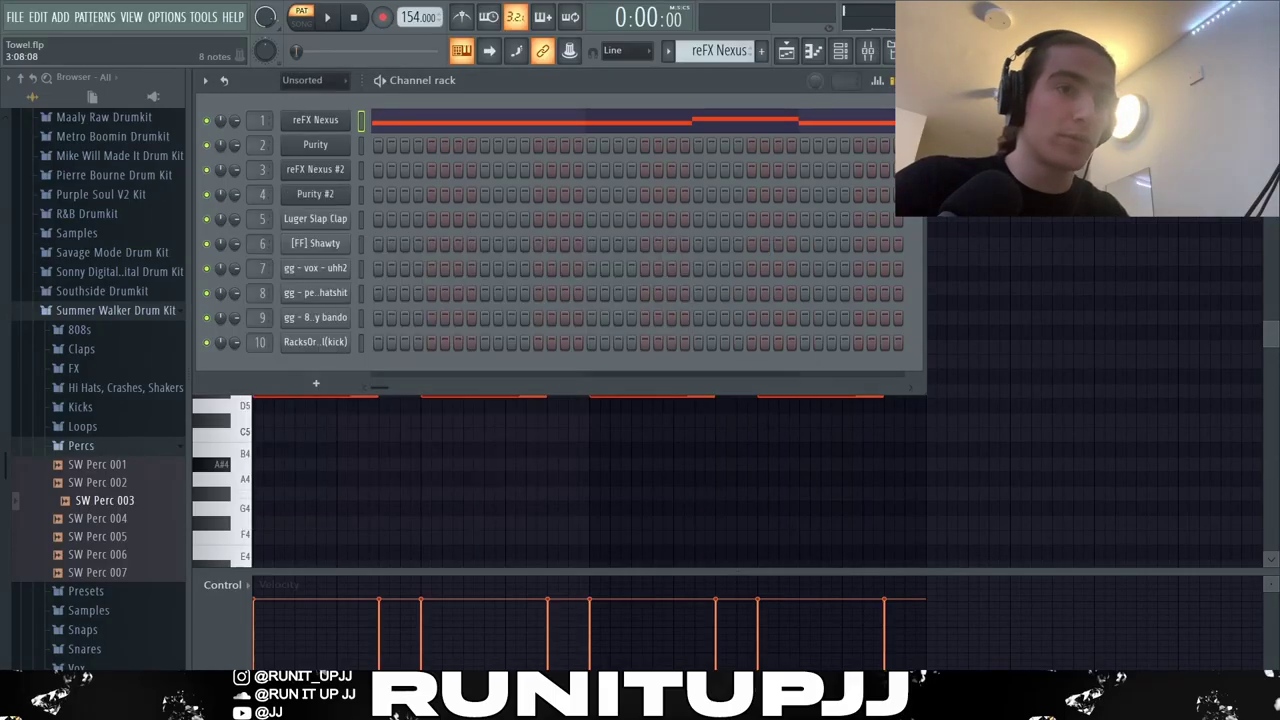
key("F7")
left_click_drag(280, 345, 938, 483)
left_click_drag(338, 380, 391, 436)
left_click(386, 370)
left_click_drag(386, 370, 394, 397)
left_click(371, 391)
left_click(384, 378)
left_click(384, 378)
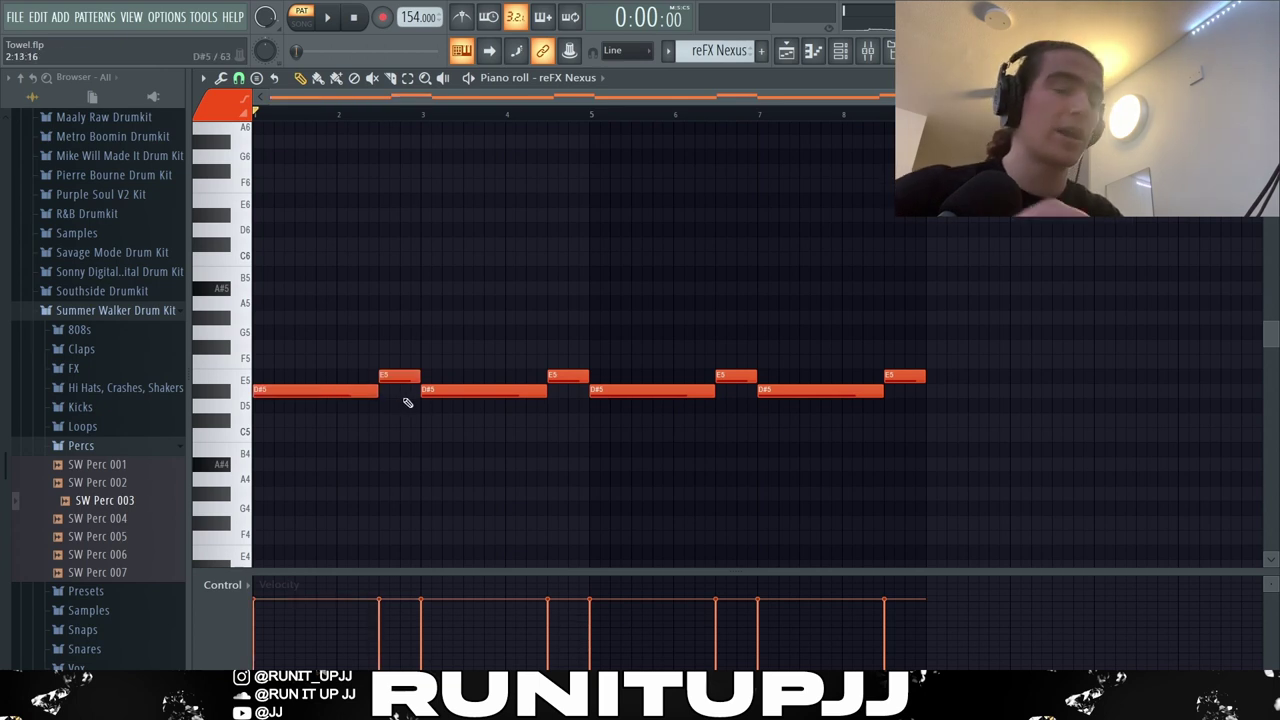
left_click(365, 392)
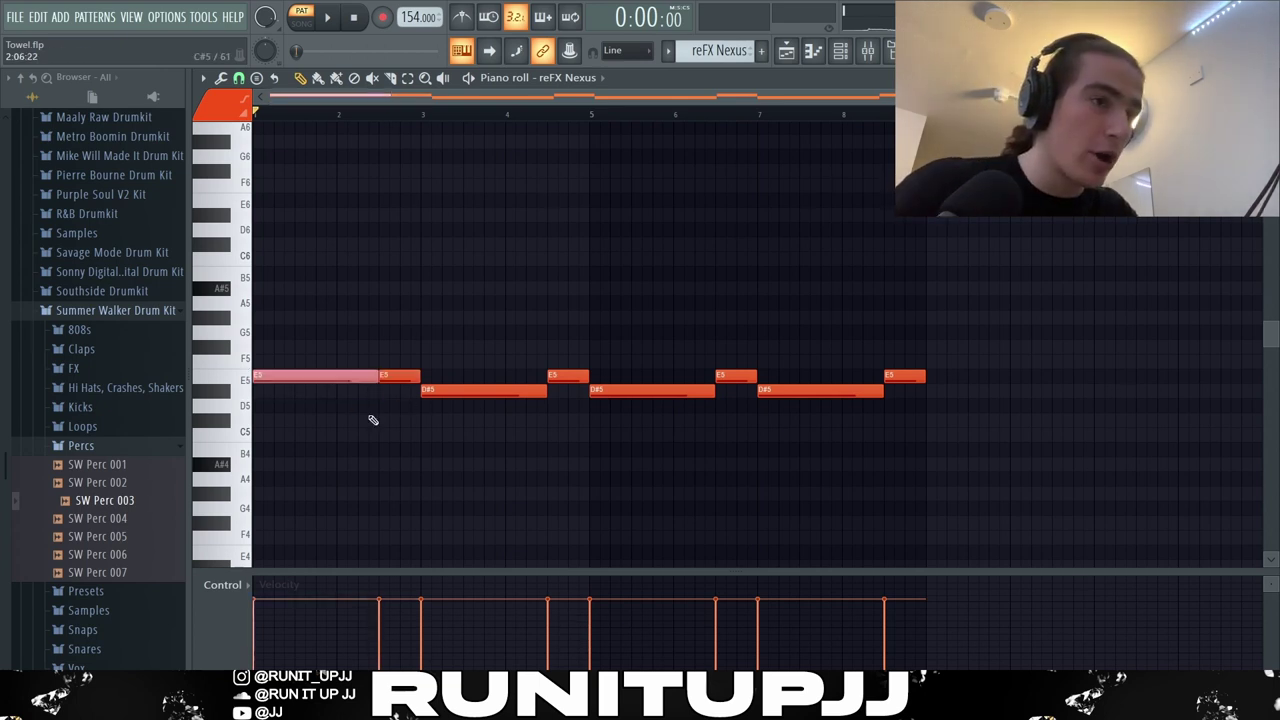
- Step through each of the melody's notes in turn, then clear the selection
left_click(372, 420)
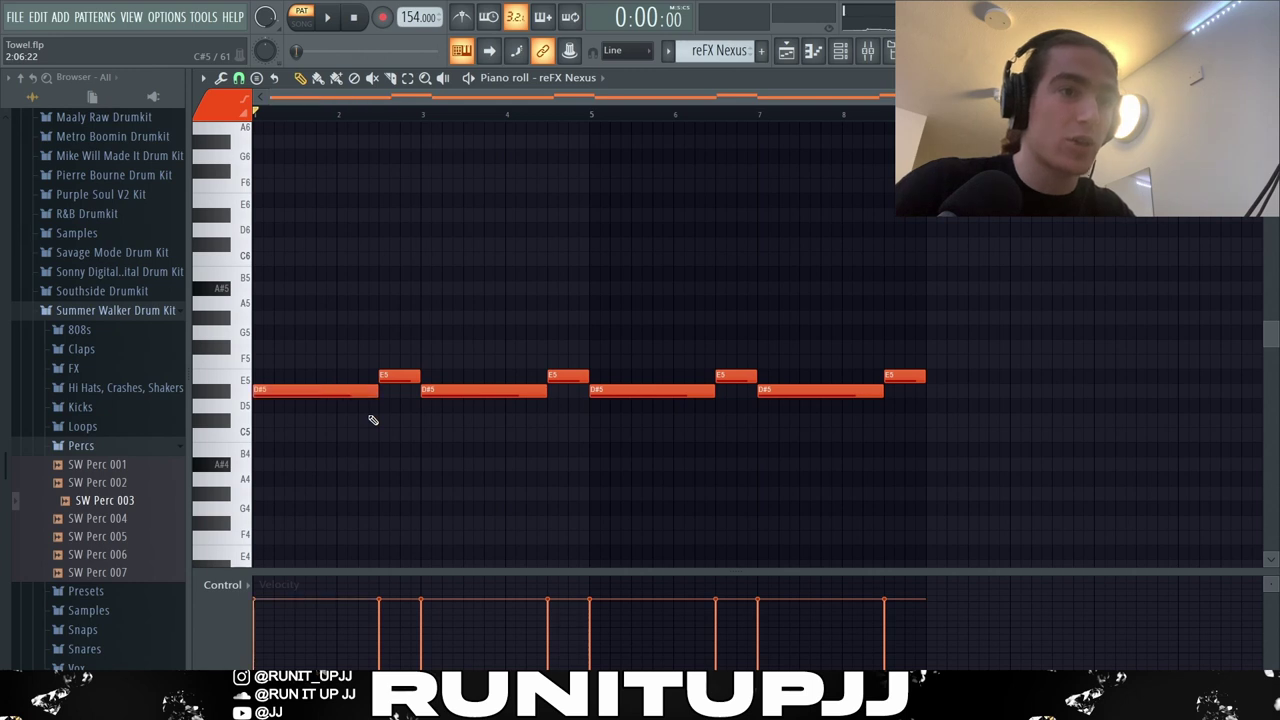
left_click(345, 388)
left_click(392, 376)
left_click(480, 390)
left_click(570, 377)
left_click(705, 389)
left_click(735, 377)
left_click(820, 390)
left_click(905, 376)
- Set the piano roll's scale highlighting root note to G#
left_click(666, 323)
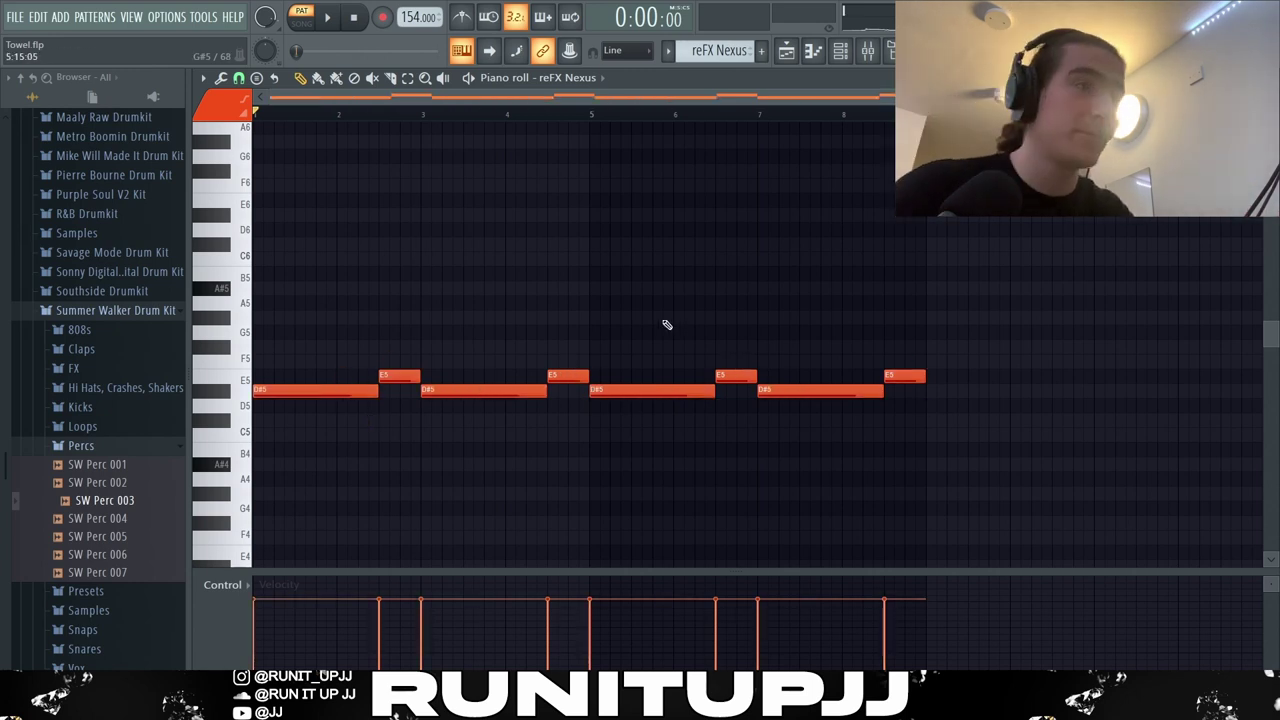
left_click(203, 78)
mouse_move(218, 156)
mouse_move(400, 368)
left_click(532, 417)
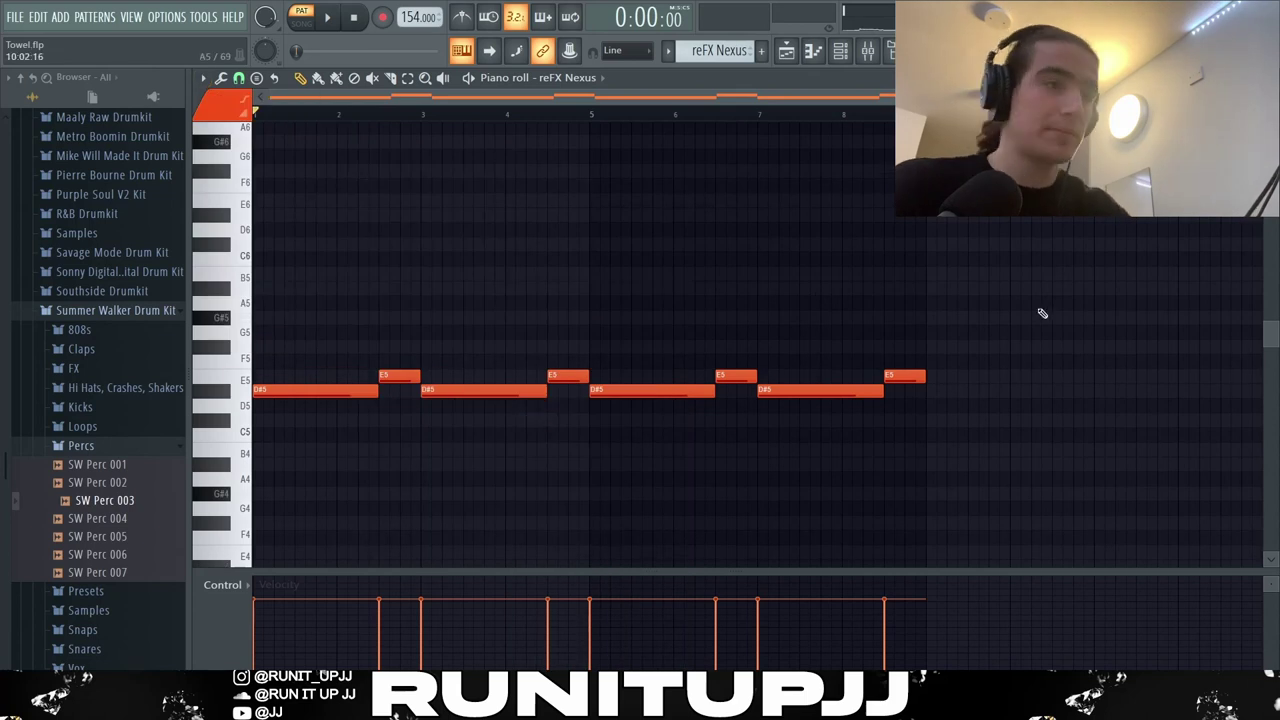
- Play the reFX Nexus melody, stop it, and bring up the mixer
key("space")
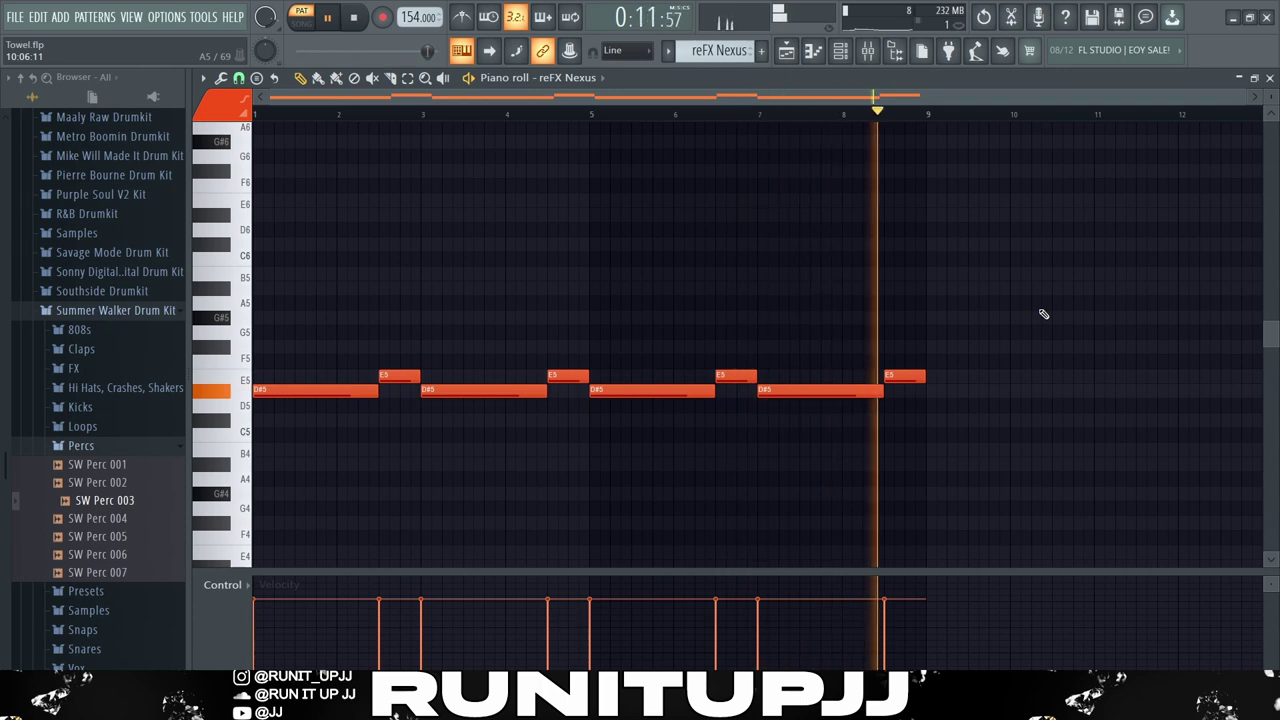
key("space")
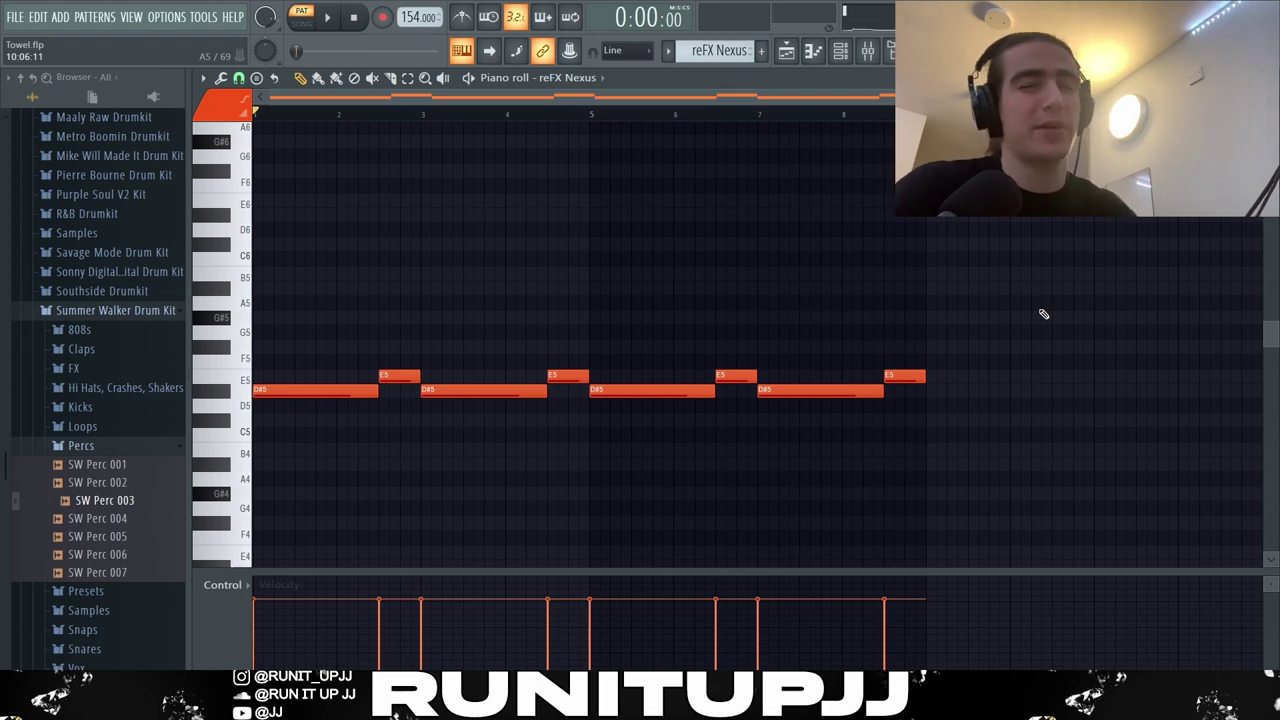
key("F9")
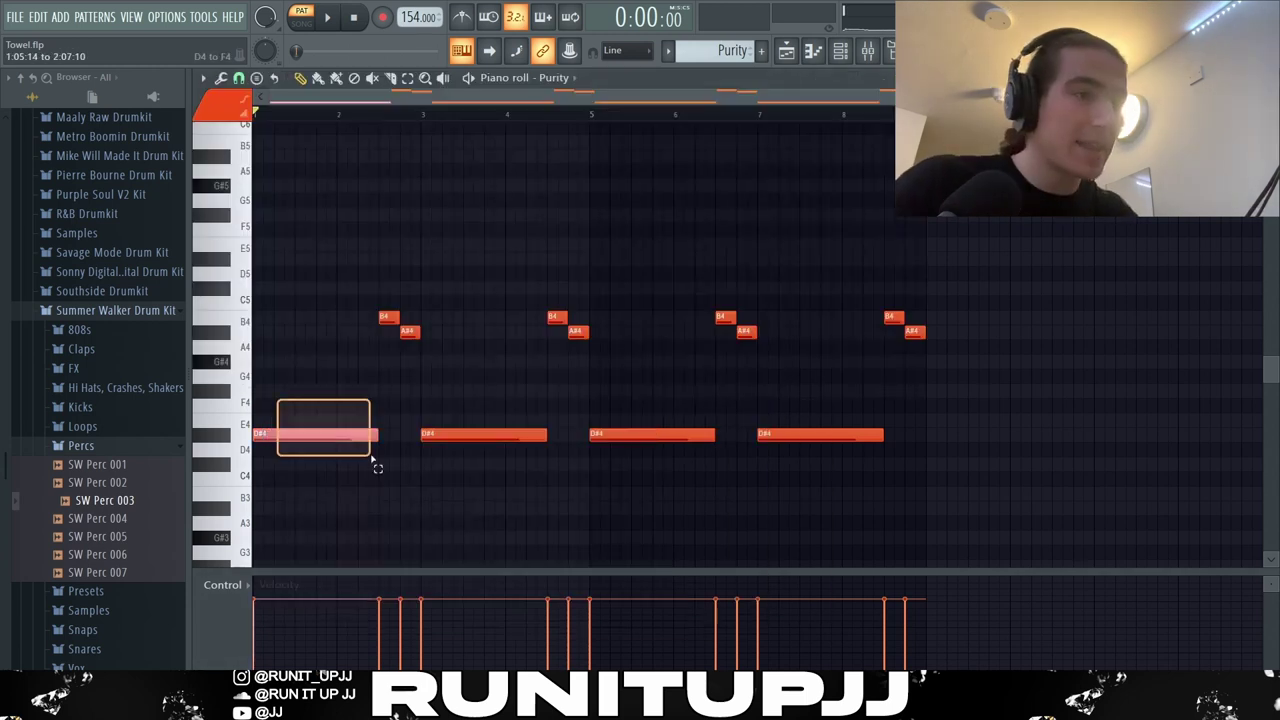
- Select the Purity melody's four D#4 notes, then its eight B4 and A#4 notes
left_click(371, 440)
left_click(540, 436)
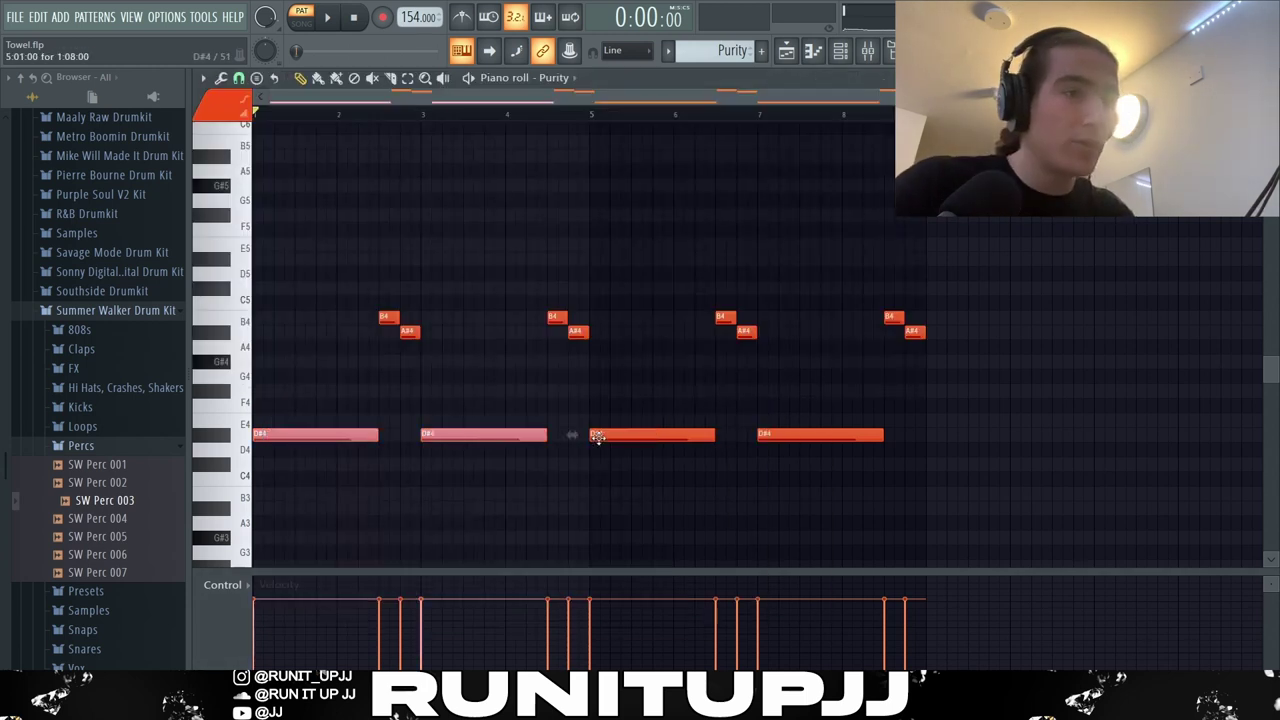
left_click(705, 436)
left_click(772, 432)
left_click(641, 461)
left_click_drag(377, 305, 479, 366)
left_click_drag(484, 297, 990, 400)
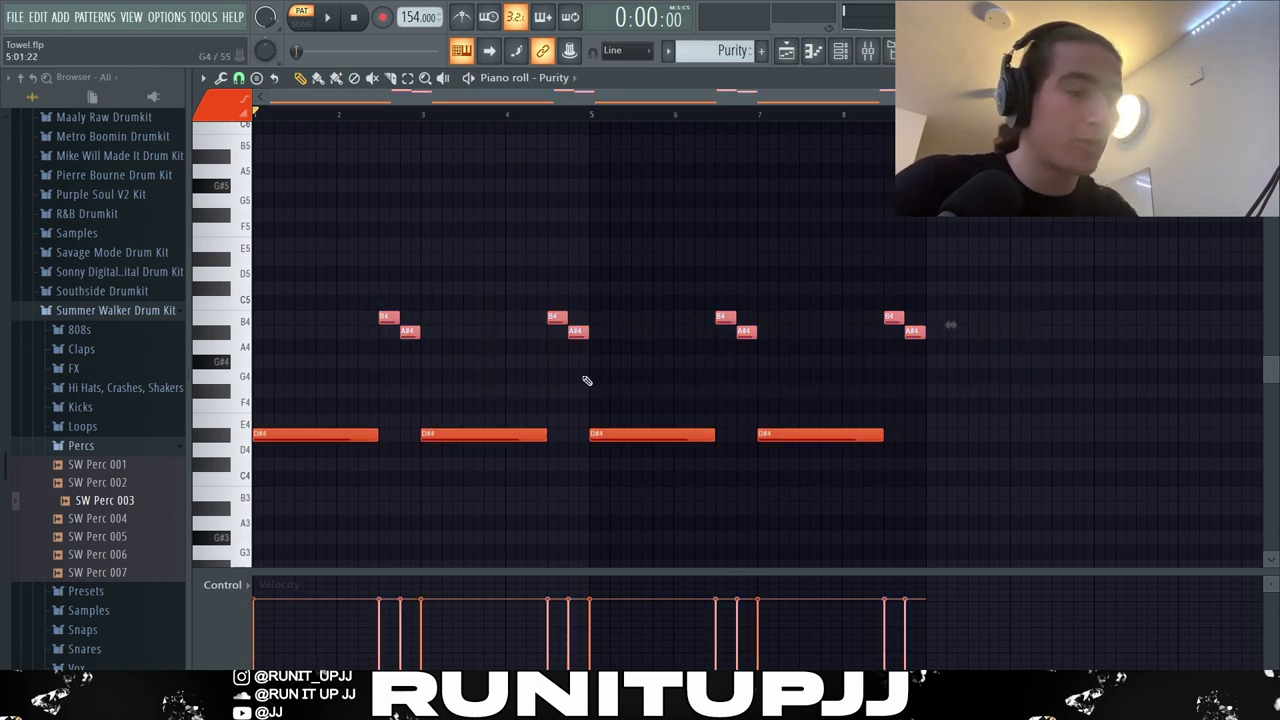
left_click(437, 354)
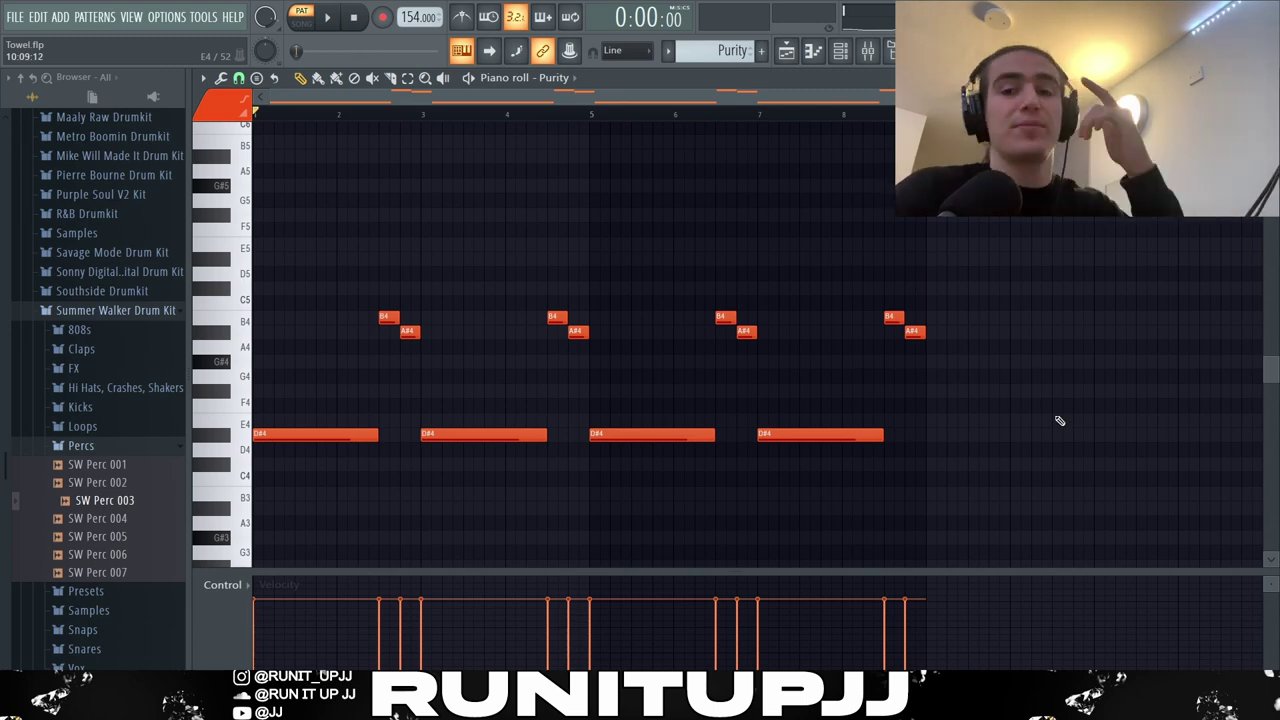
- Play the Purity melody through, stop it, and show the mixer
key("space")
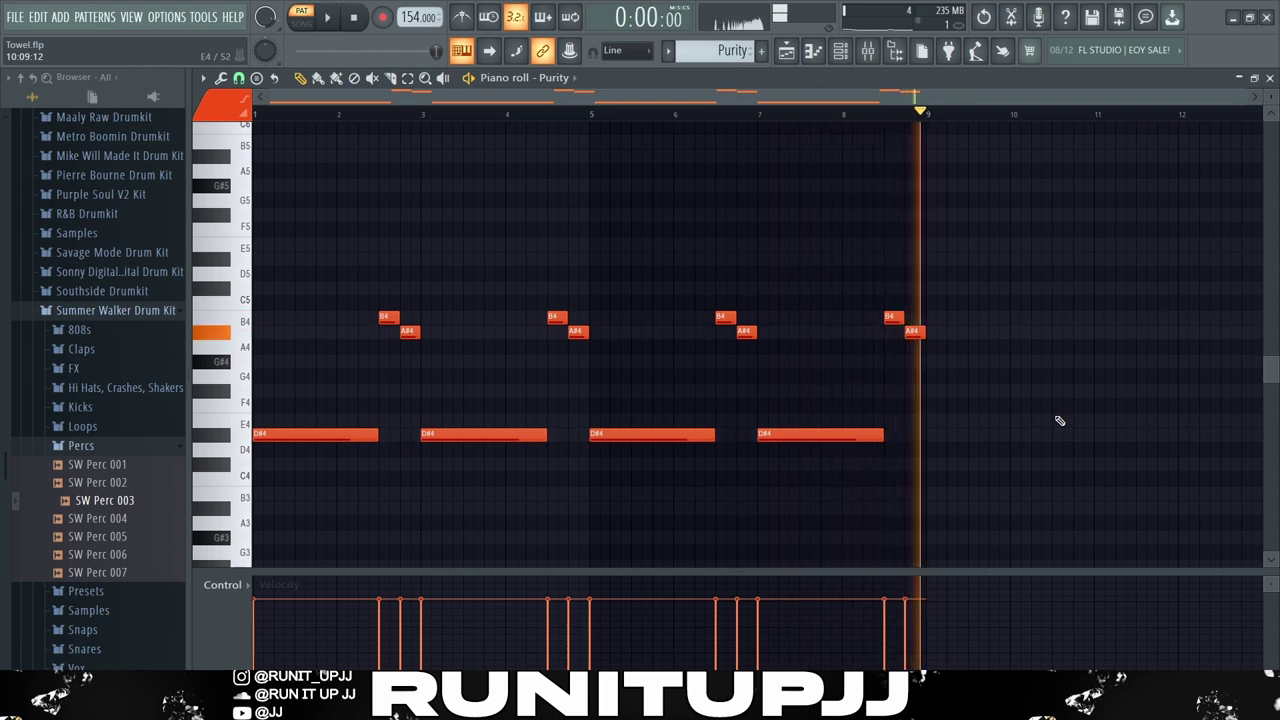
key("space")
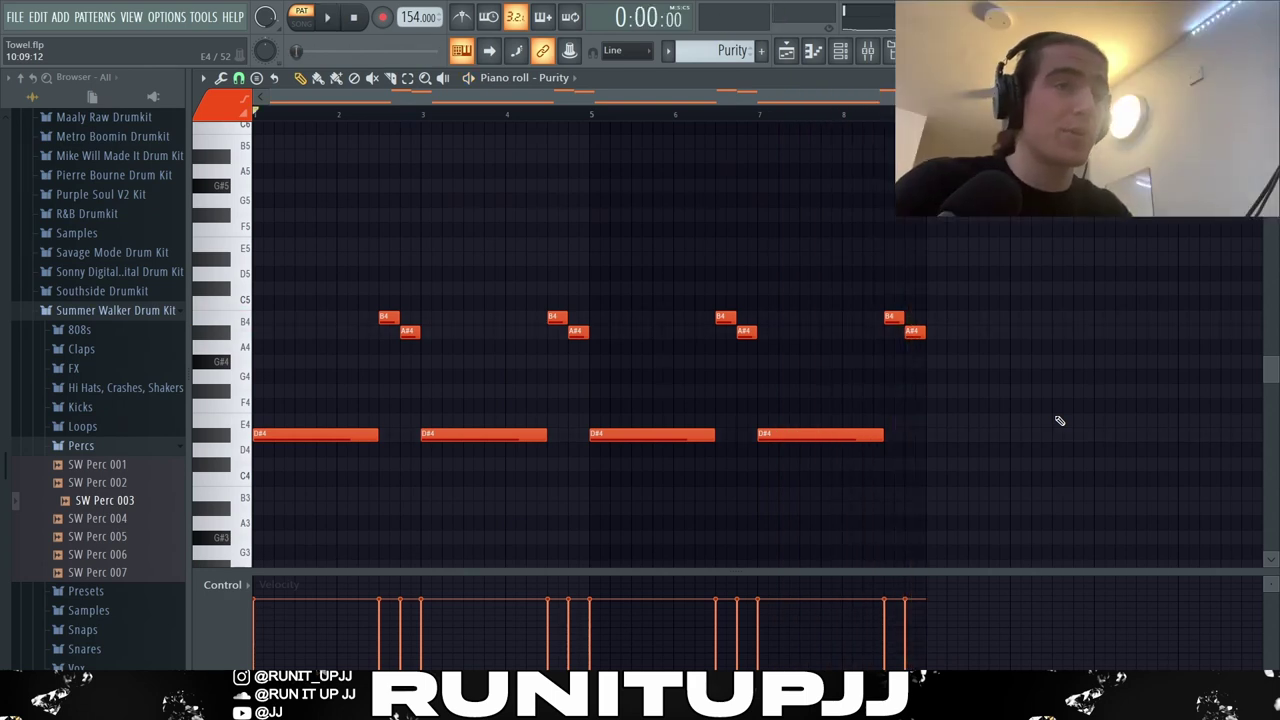
key("F9")
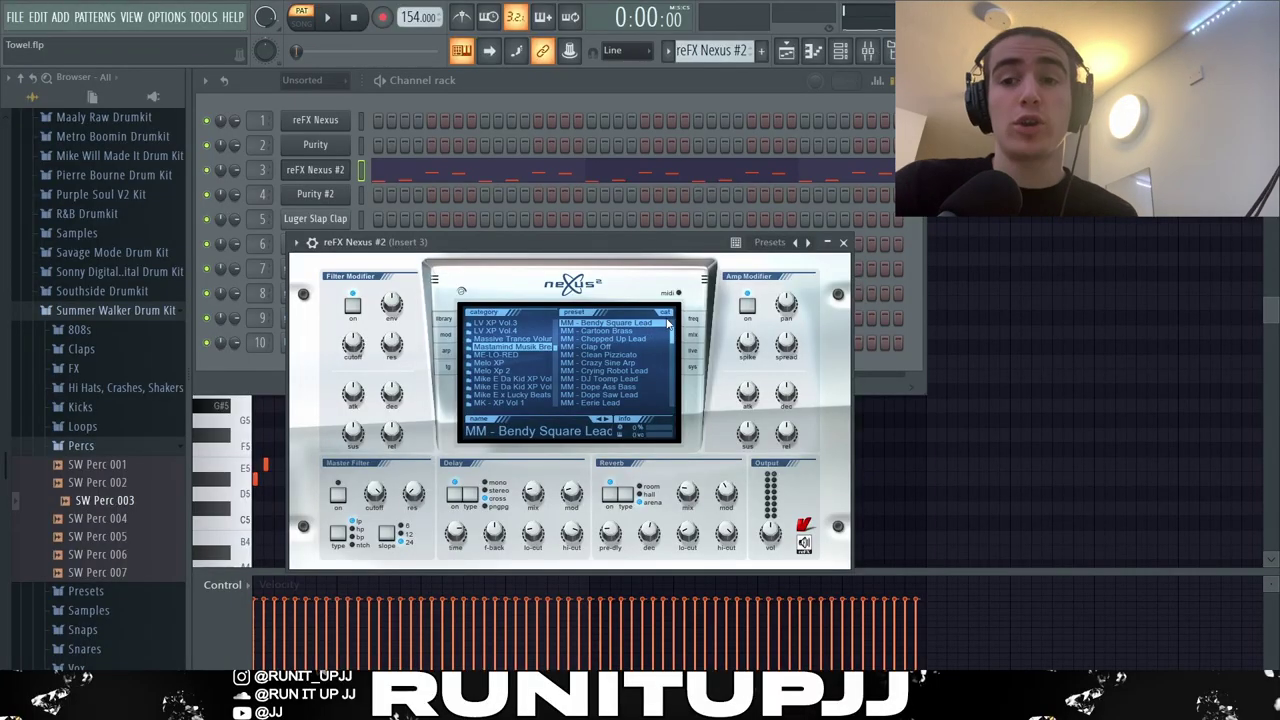
- Open the reFX Nexus #2 pattern's notes and inspect the B5 and E5 rows
key("F7")
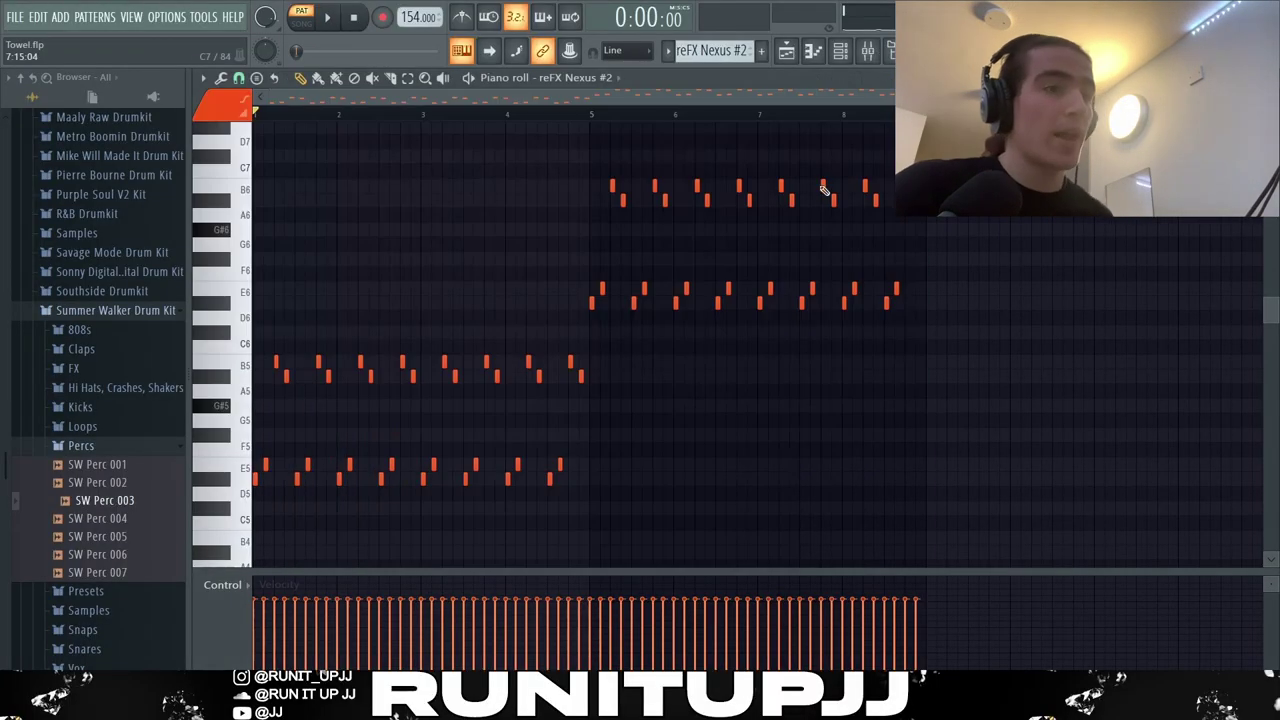
left_click_drag(549, 501, 390, 363)
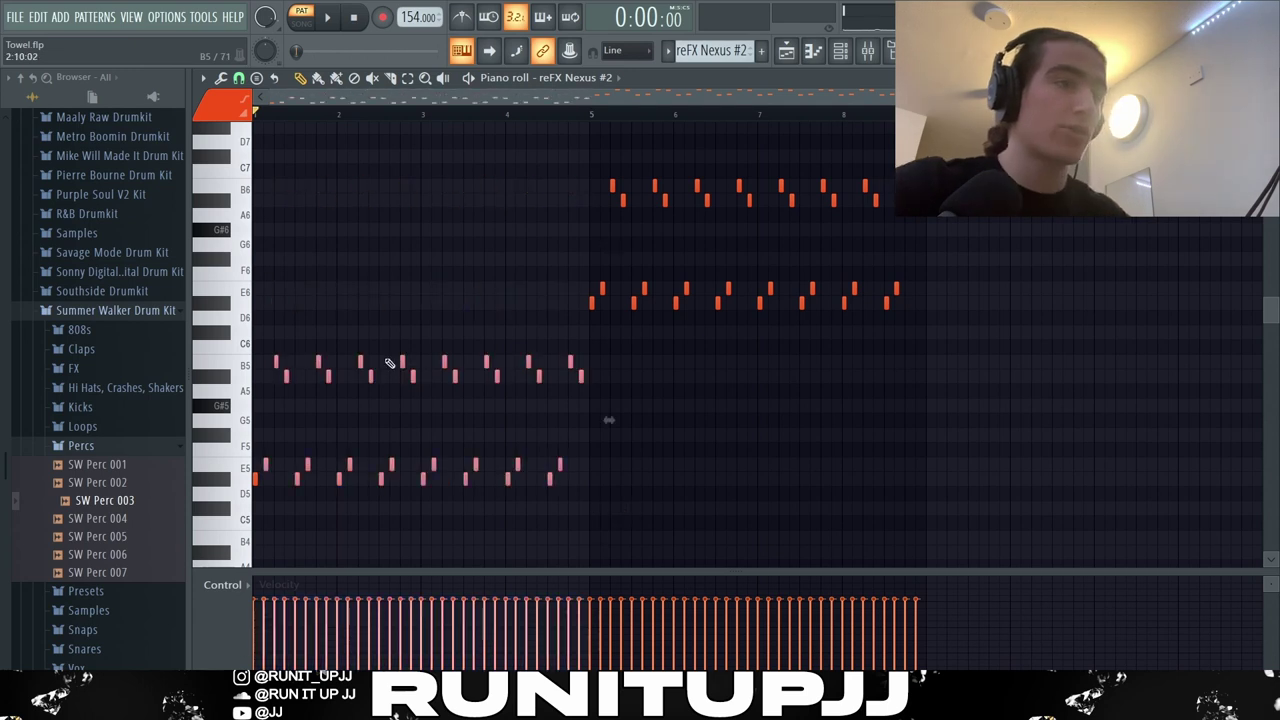
key("ctrl+d")
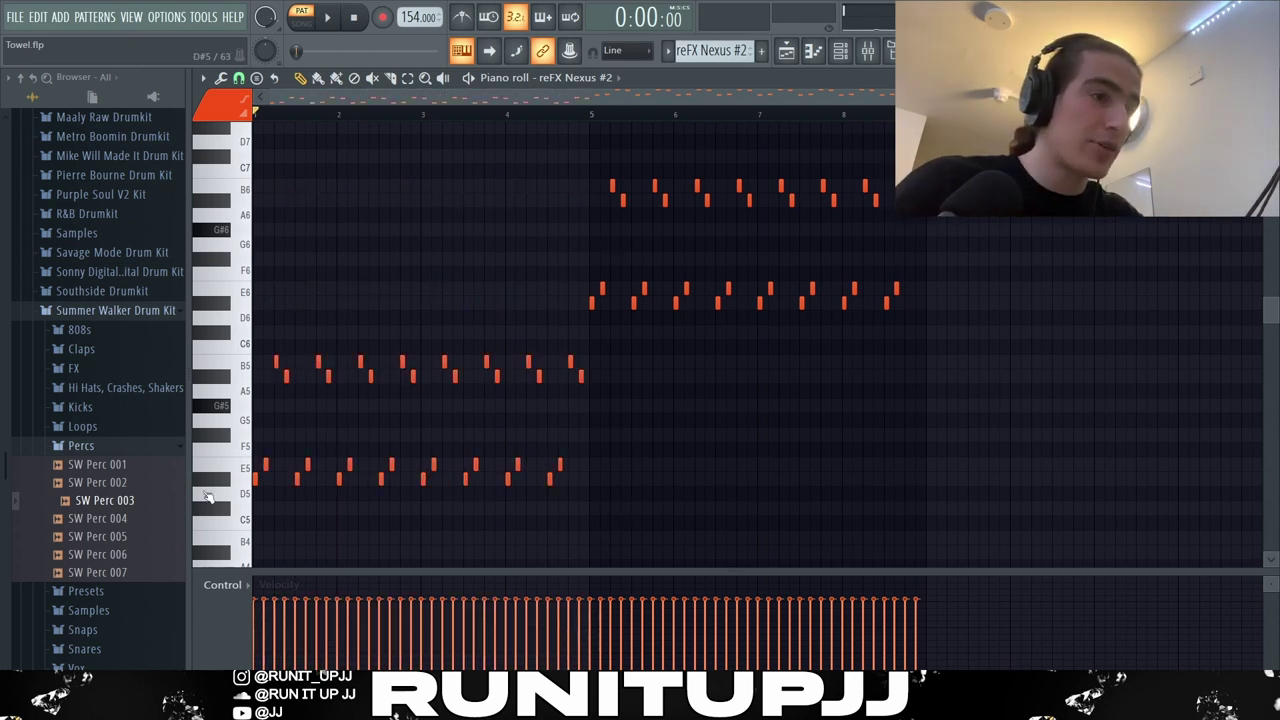
scroll(260, 475, "up", 5)
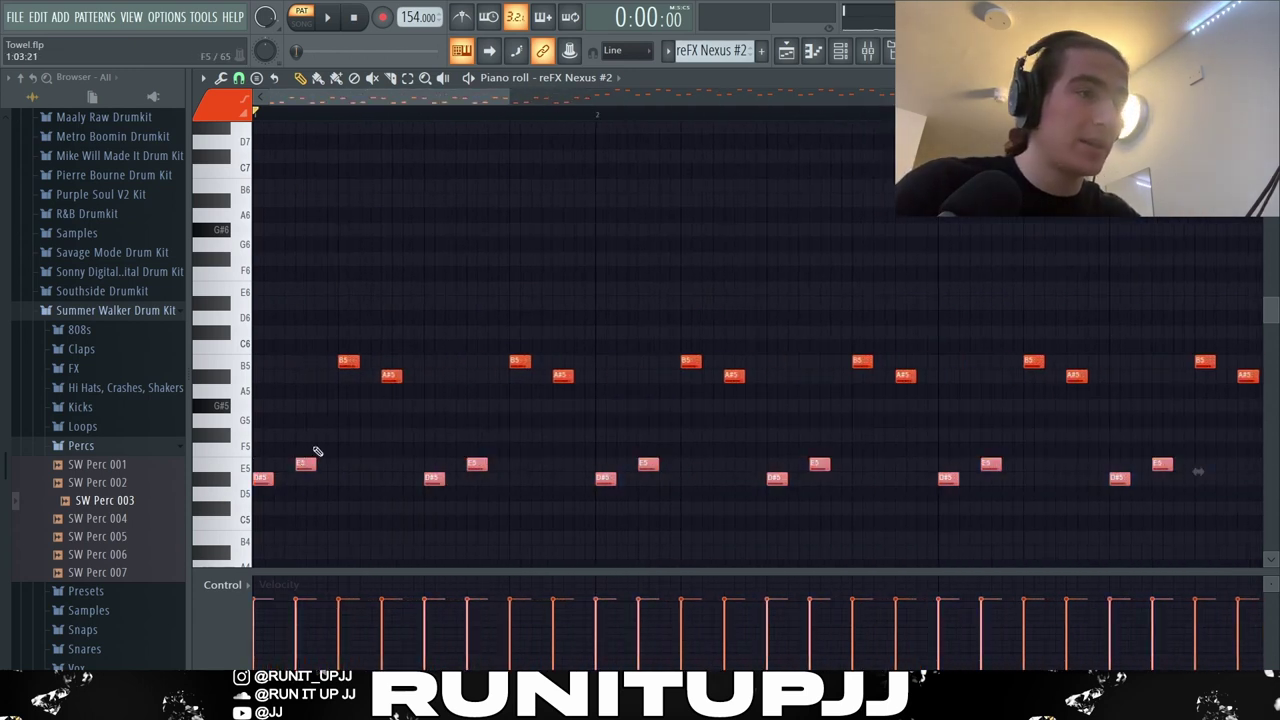
scroll(300, 380, "down", 5)
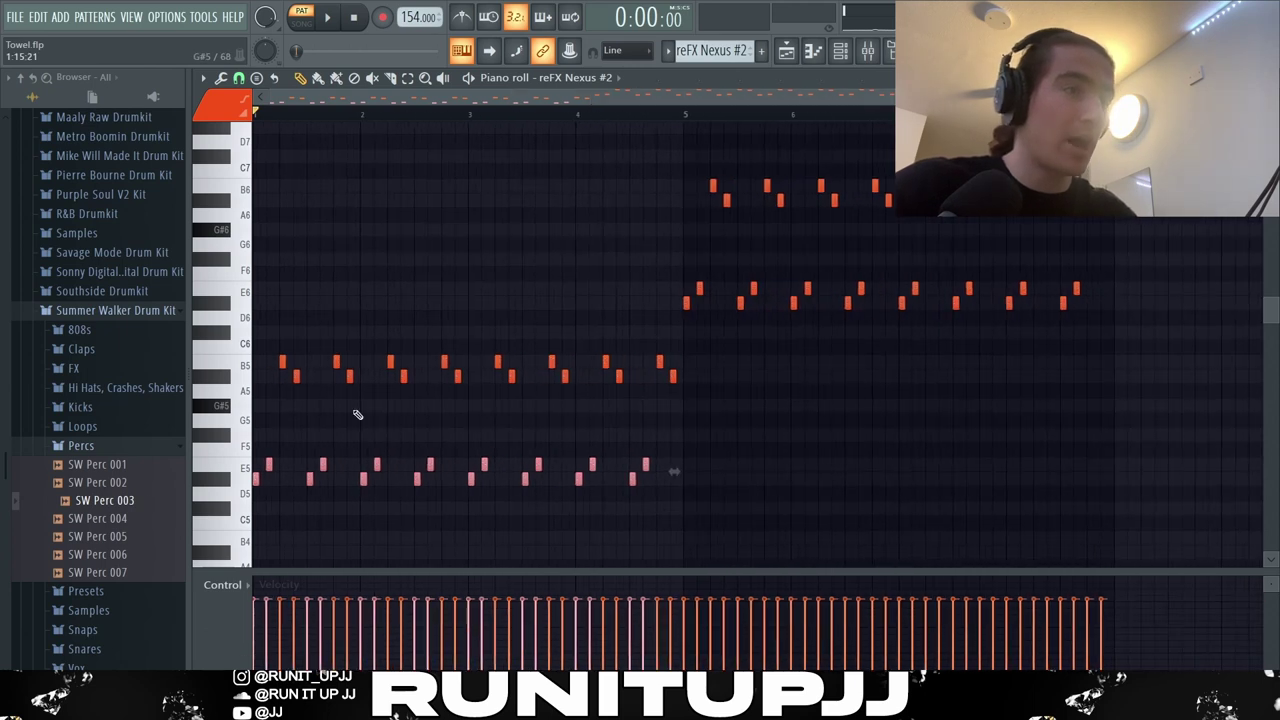
left_click_drag(1196, 518, 251, 177)
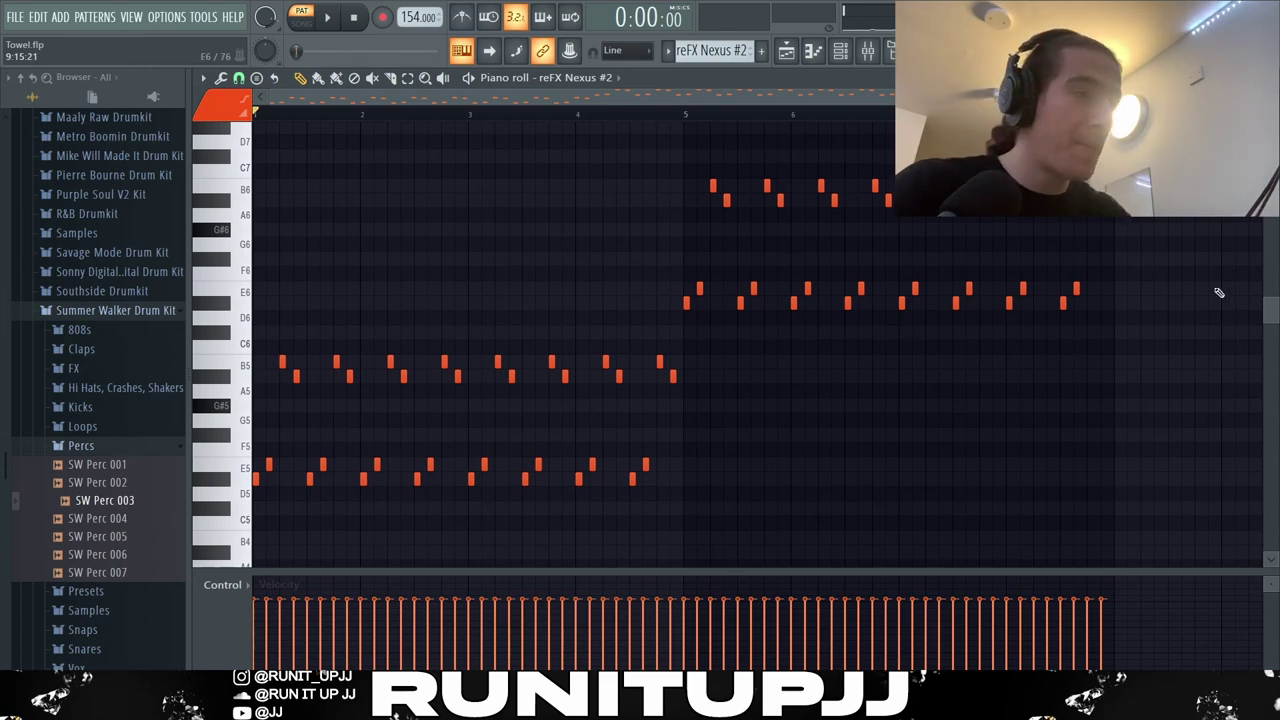
- Audition the reFX Nexus #2 pattern, then open the effect on mixer insert 3
key("space")
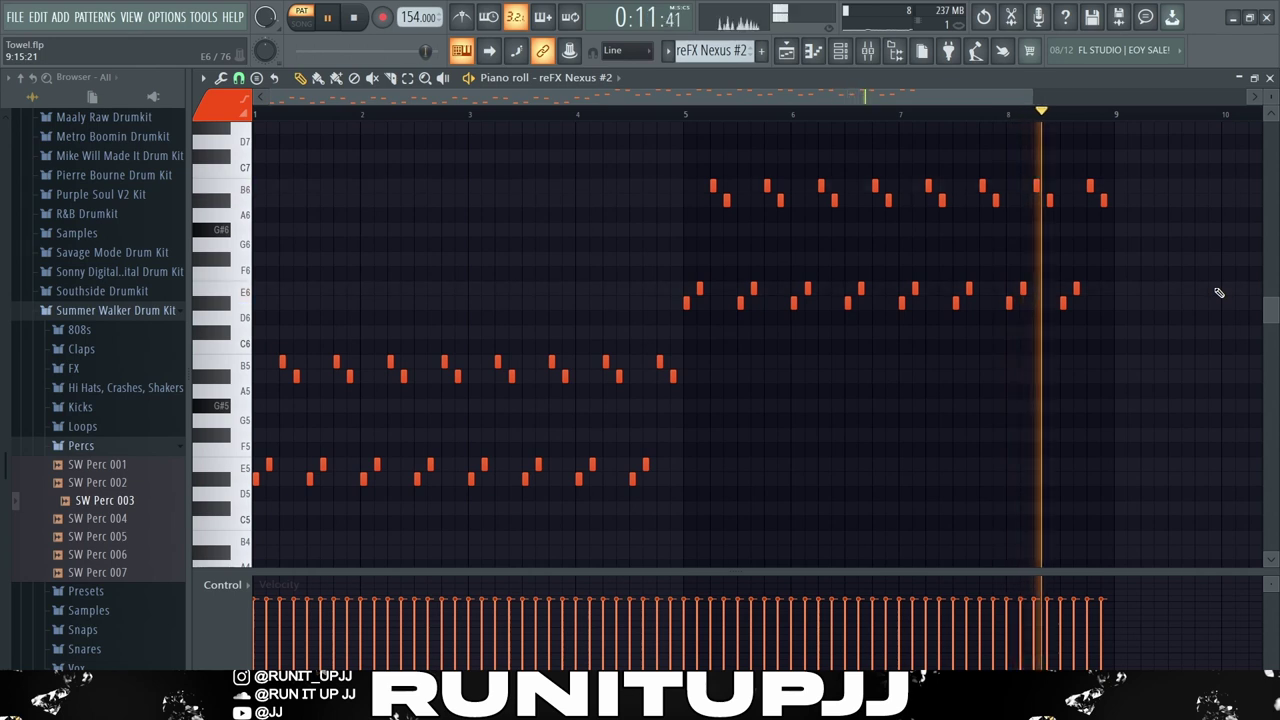
key("space")
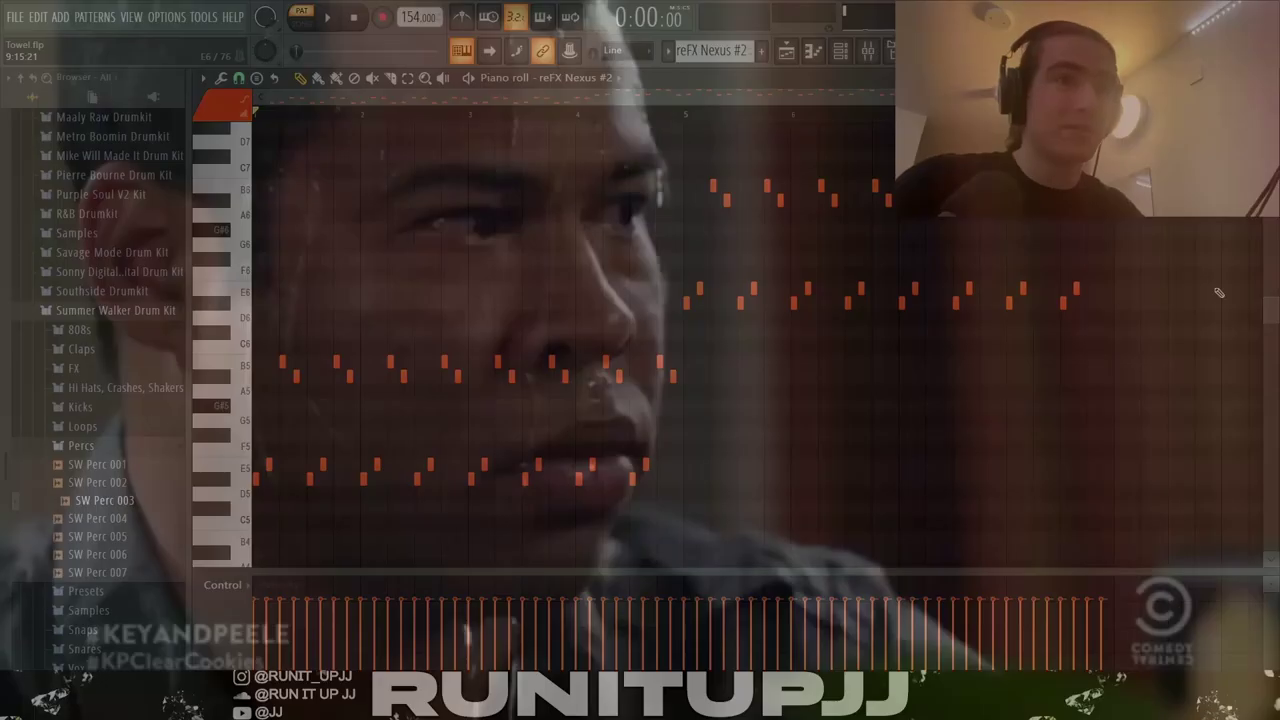
left_click(866, 52)
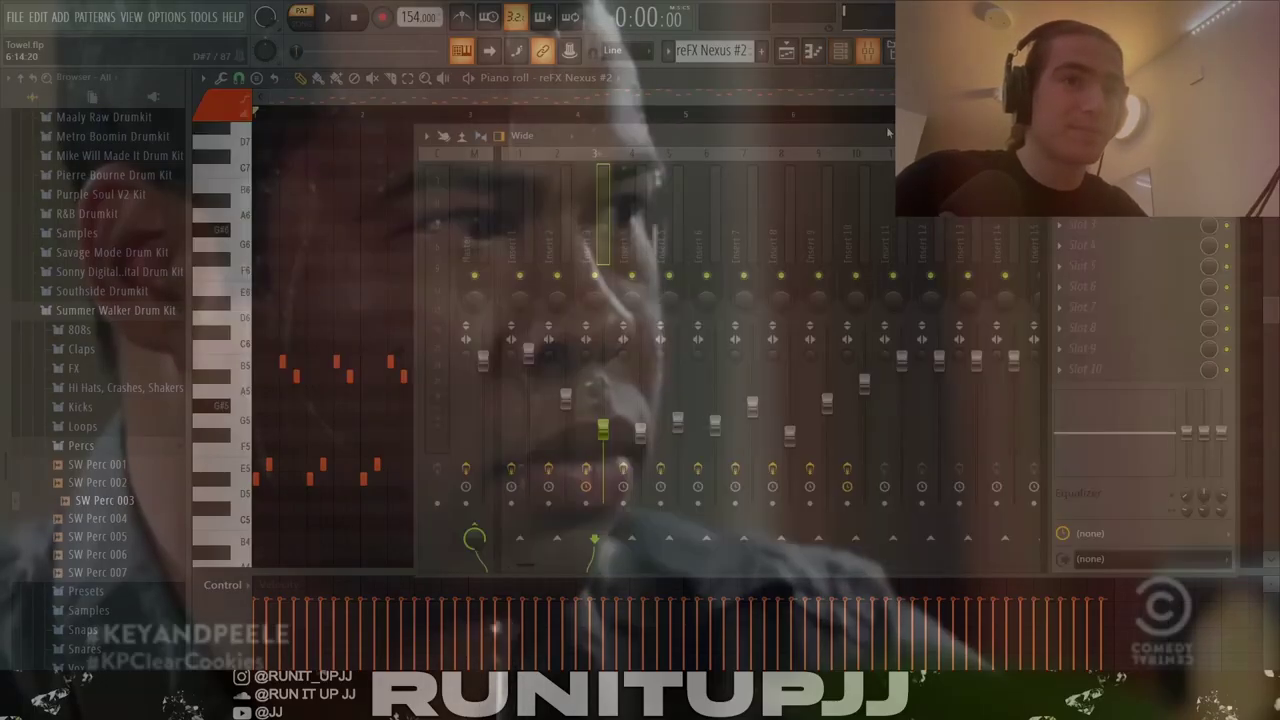
left_click(1078, 204)
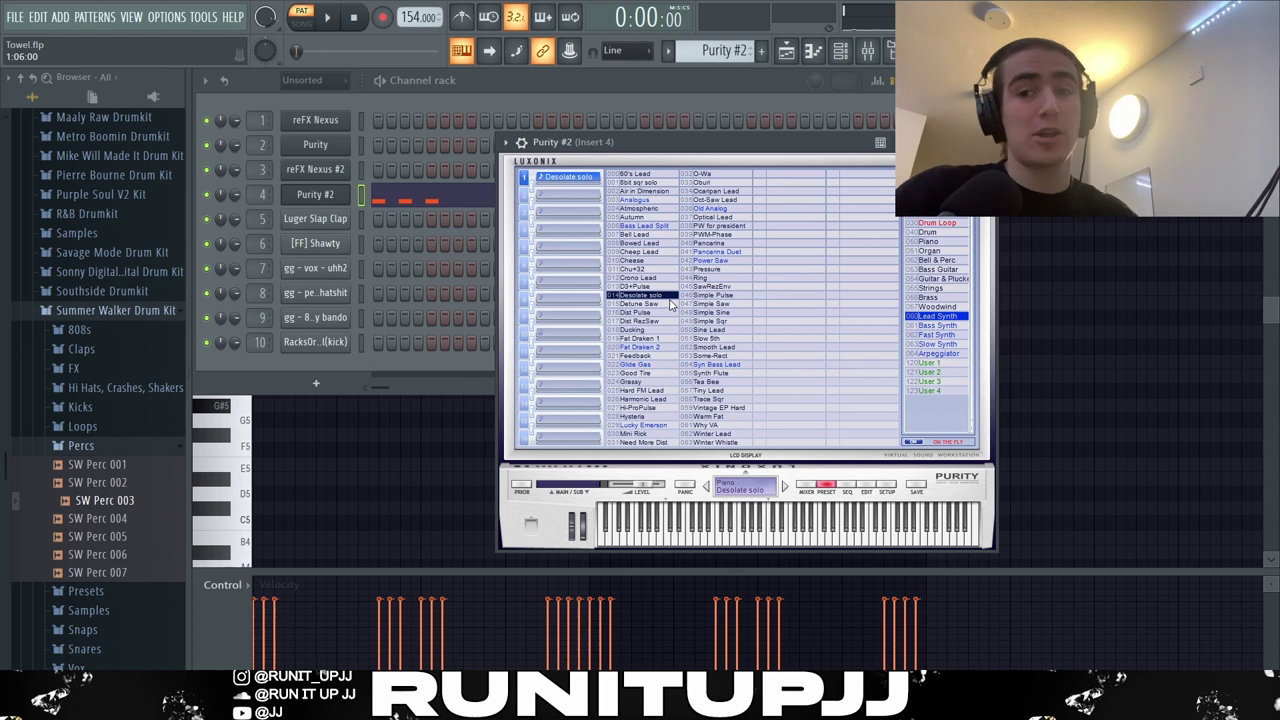
- Open the Purity #2 melody and lengthen its E6 note at bar 8
key("F7")
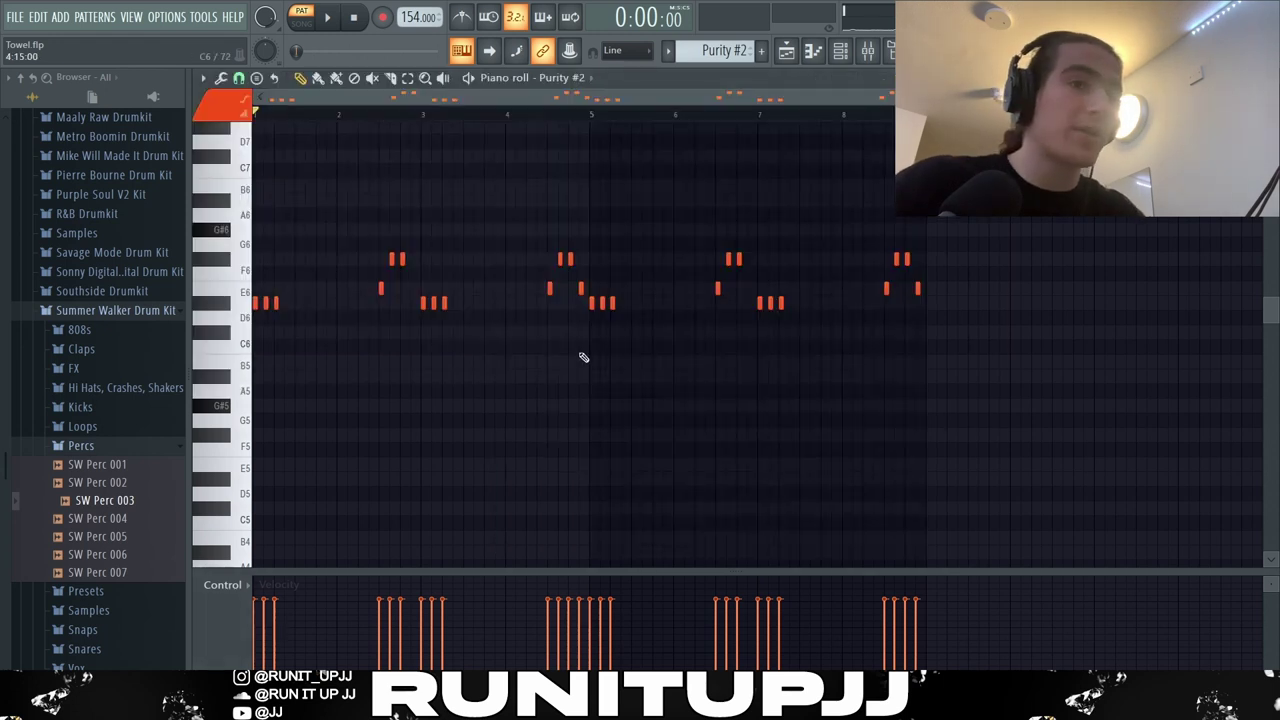
left_click_drag(412, 343, 251, 194)
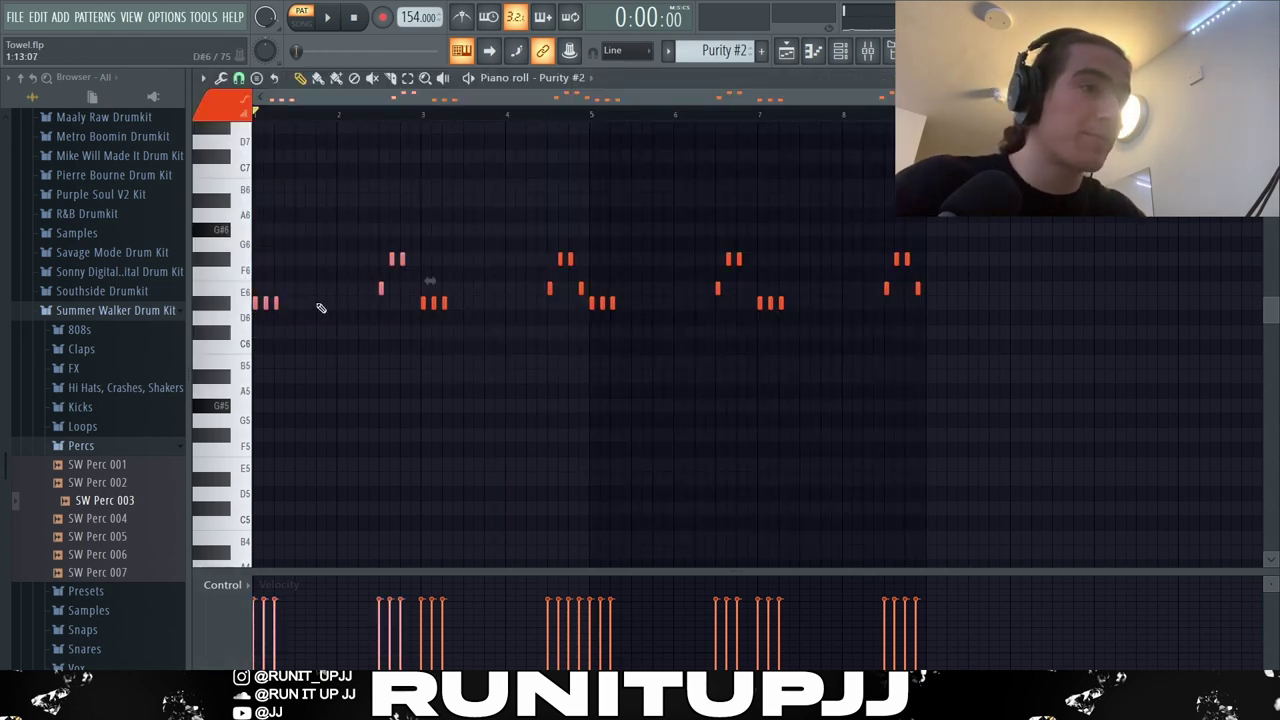
left_click_drag(352, 252, 949, 267)
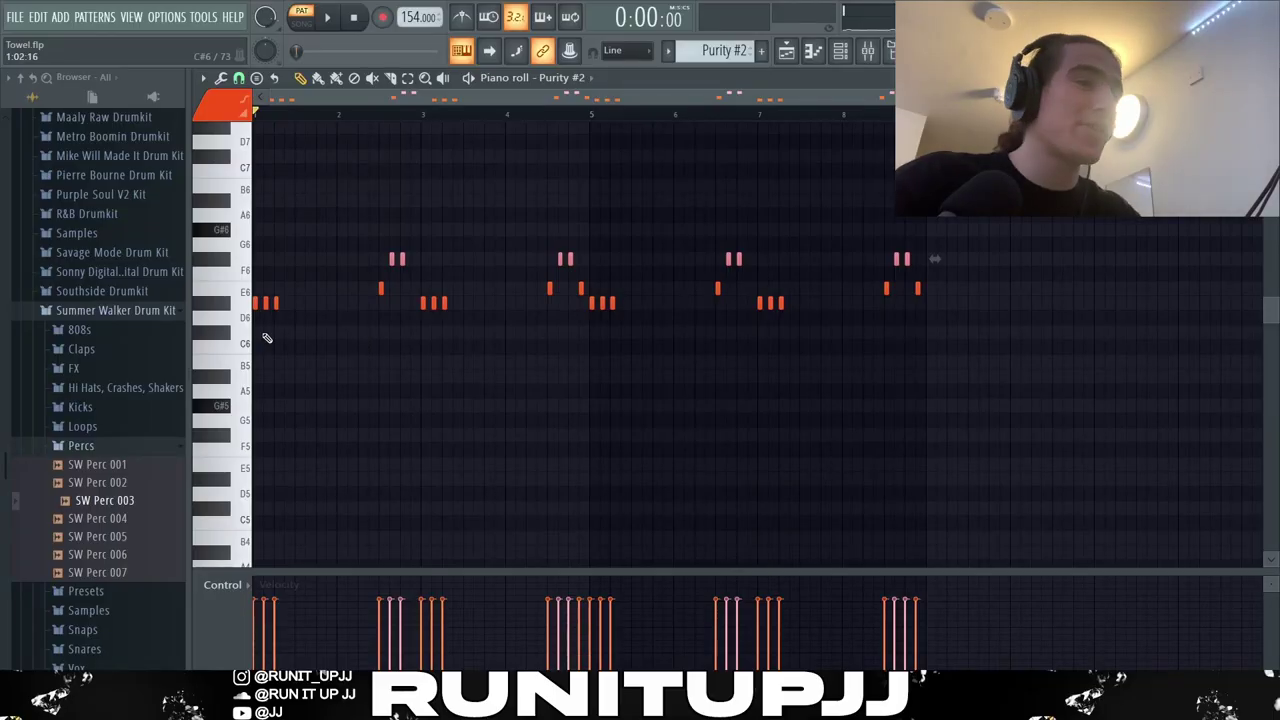
key("ctrl+alt+z")
key("ctrl+alt+z")
key("ctrl+alt+z")
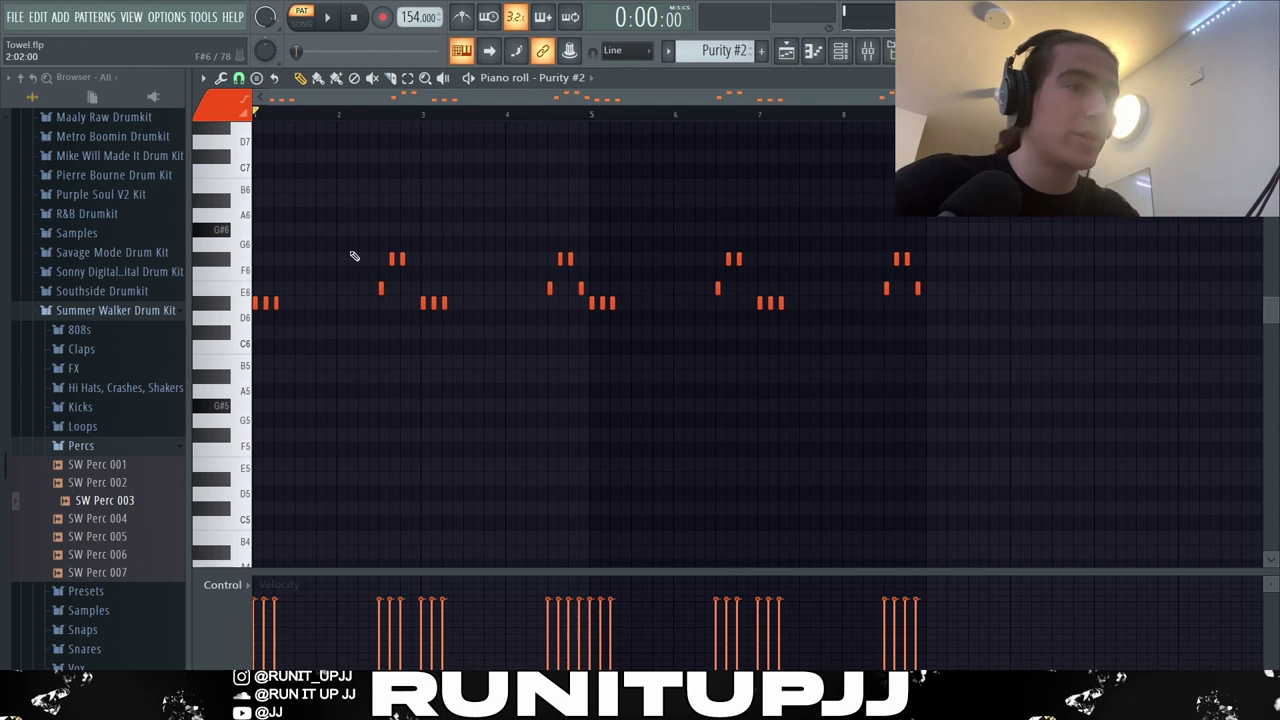
left_click_drag(919, 289, 940, 290)
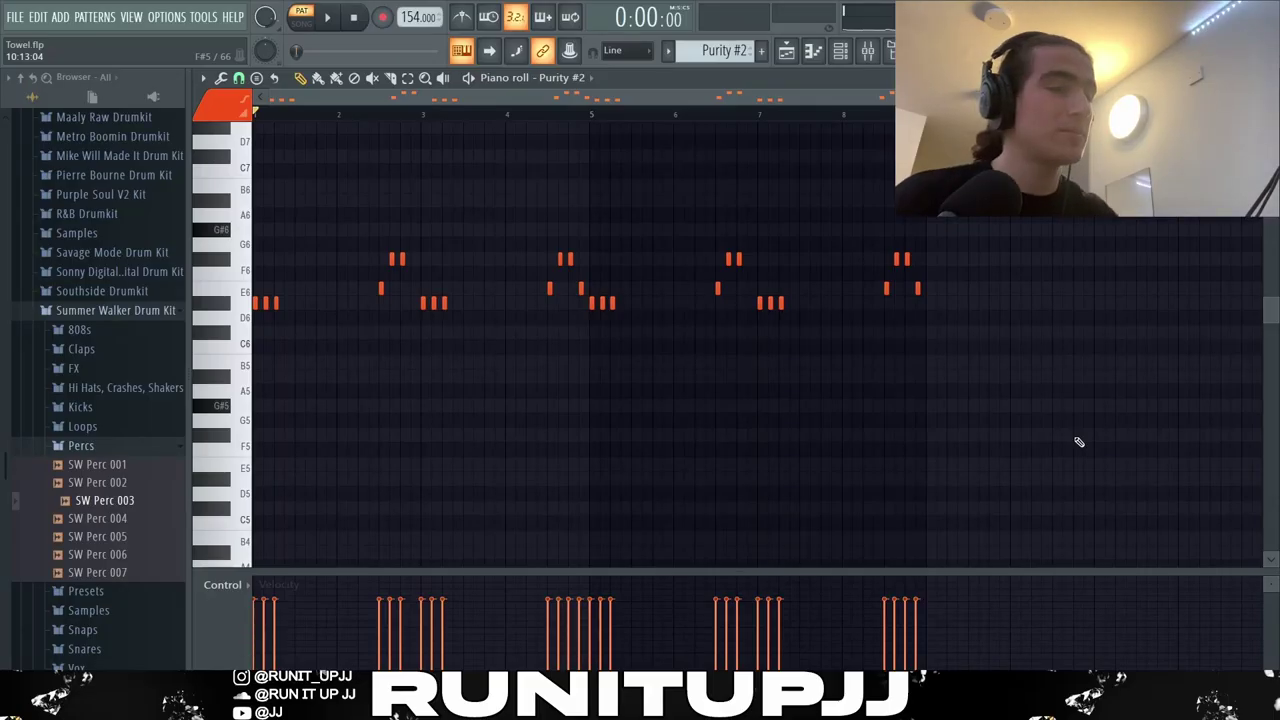
- Play back the Purity #2 pattern, then open insert 4's EQ in the mixer
key("space")
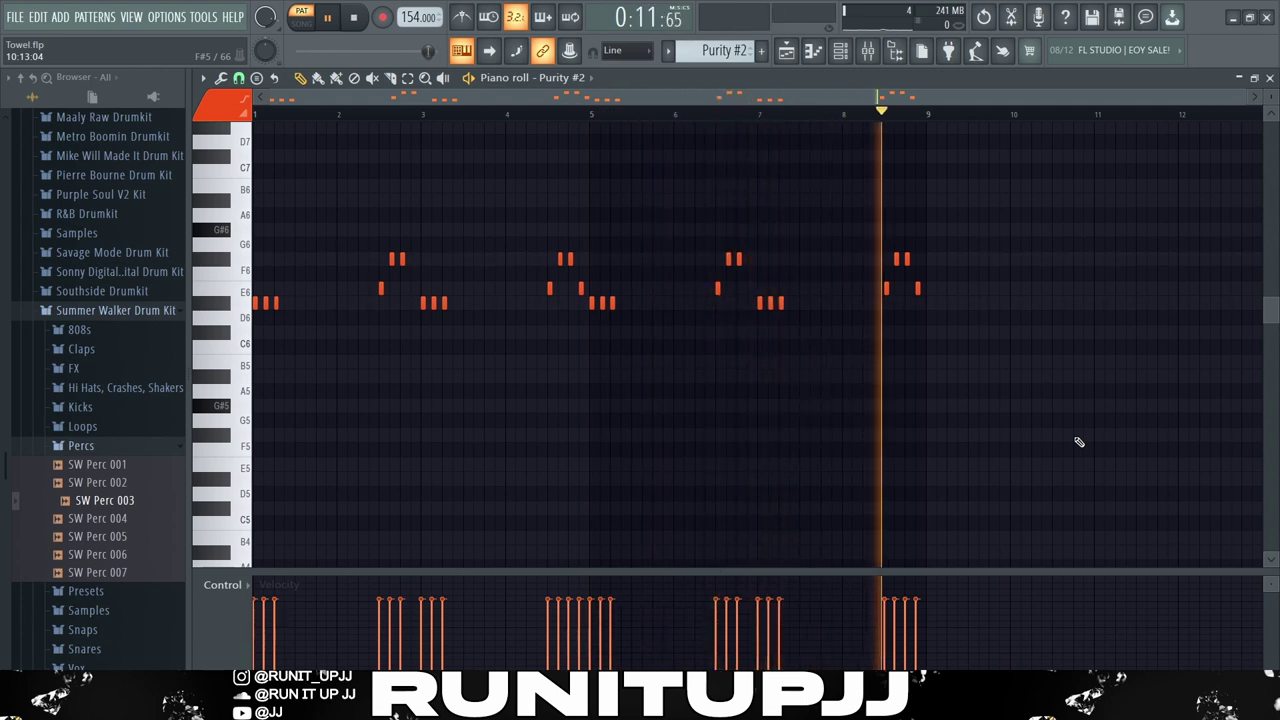
key("space")
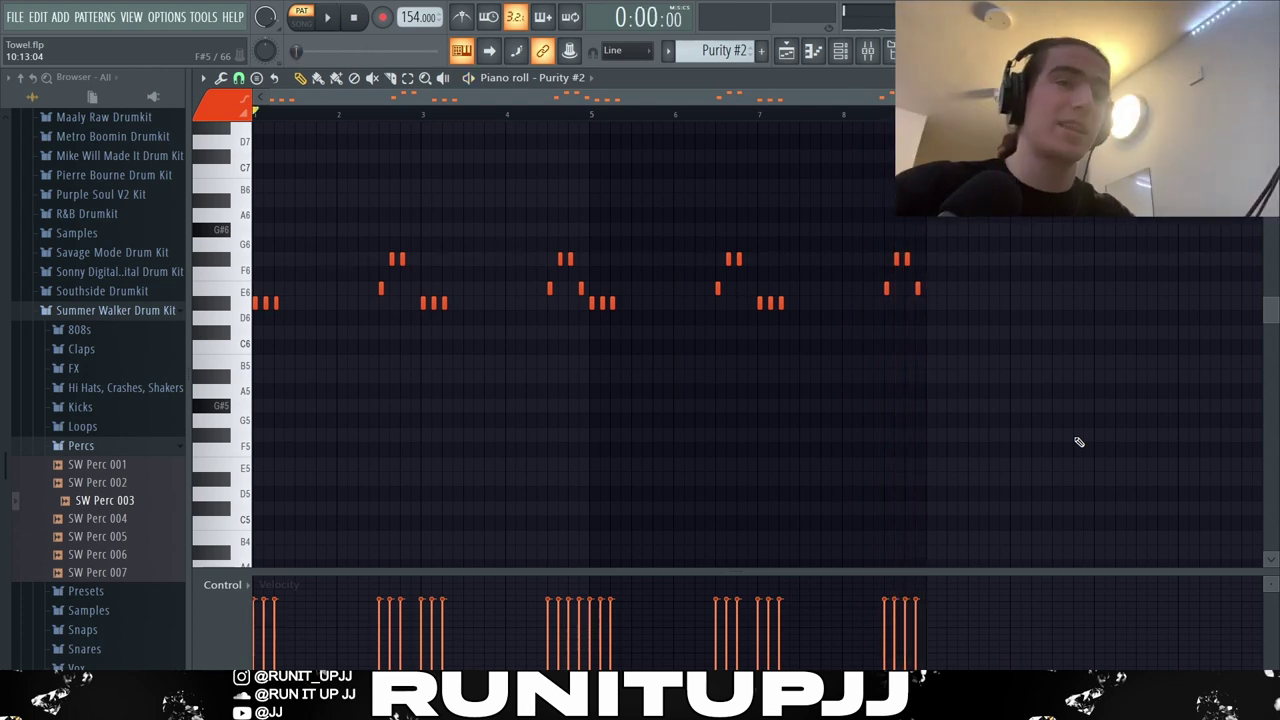
scroll(923, 309, "up", 5)
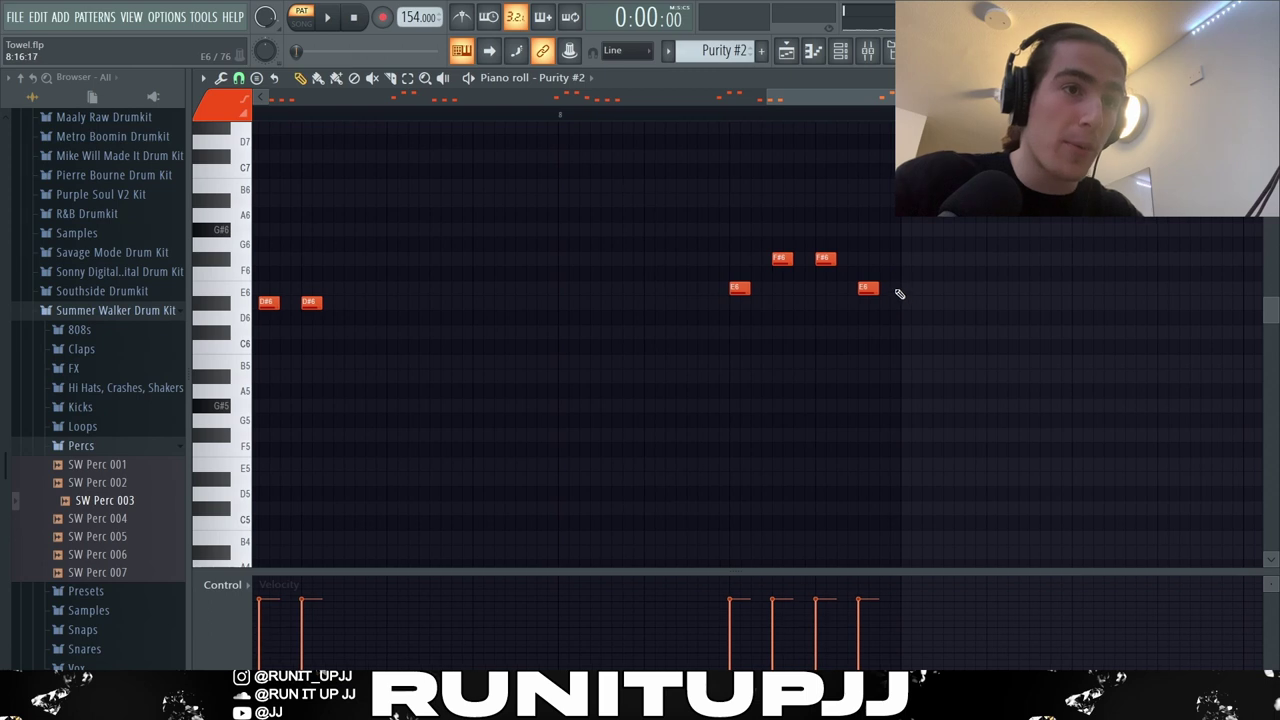
scroll(791, 337, "down", 5)
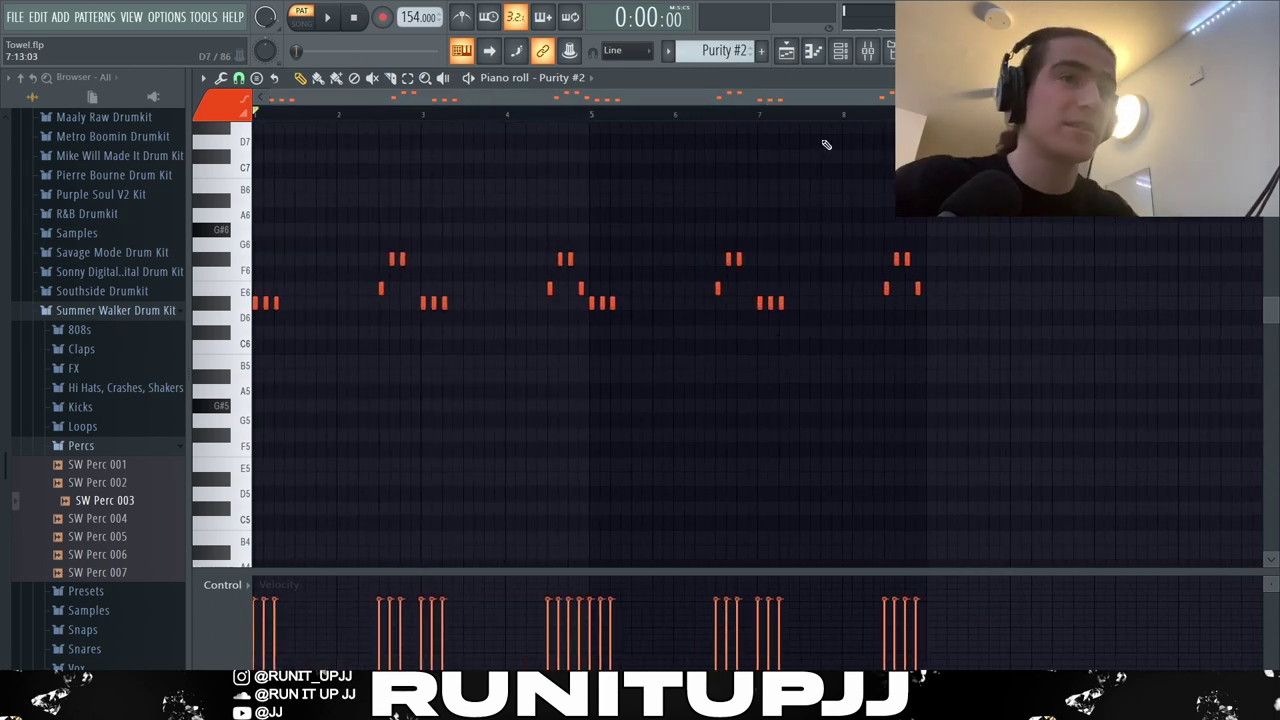
key("F9")
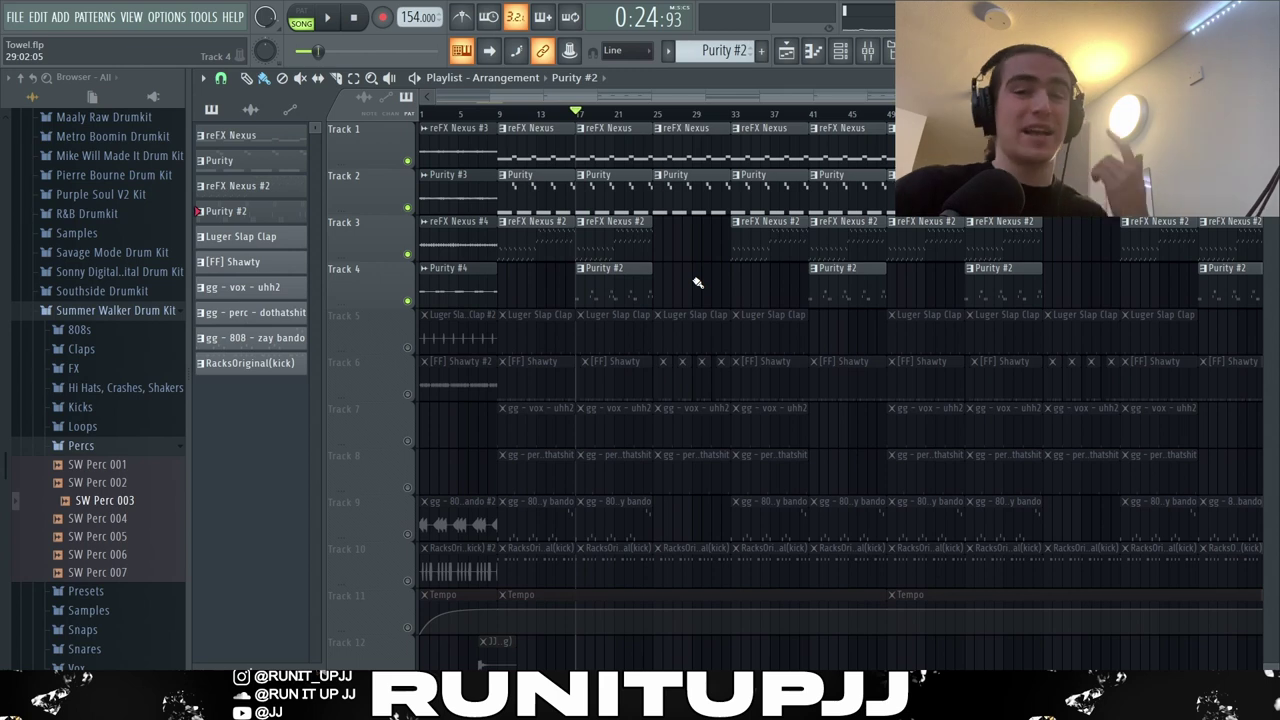
- Open the Luger Slap Clap pattern, select all eight clap notes, and play it
double_click(631, 312)
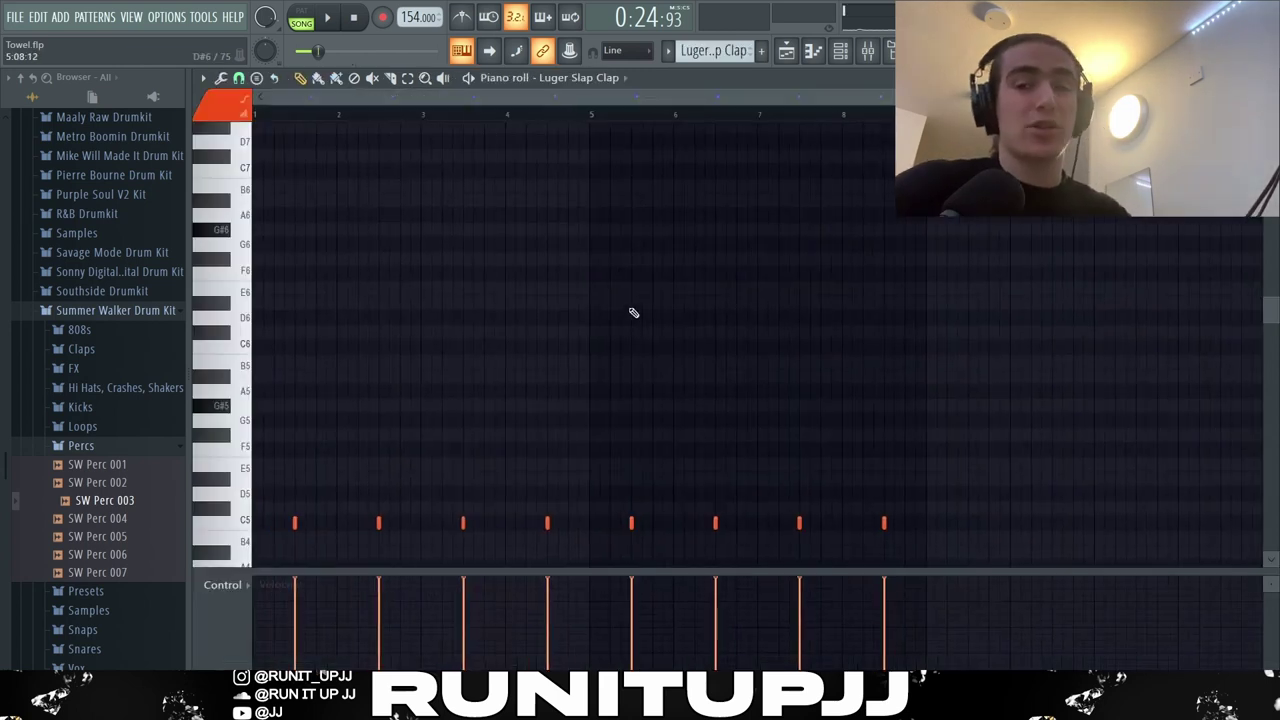
left_click_drag(993, 369, 252, 305)
scroll(843, 470, "up", 3)
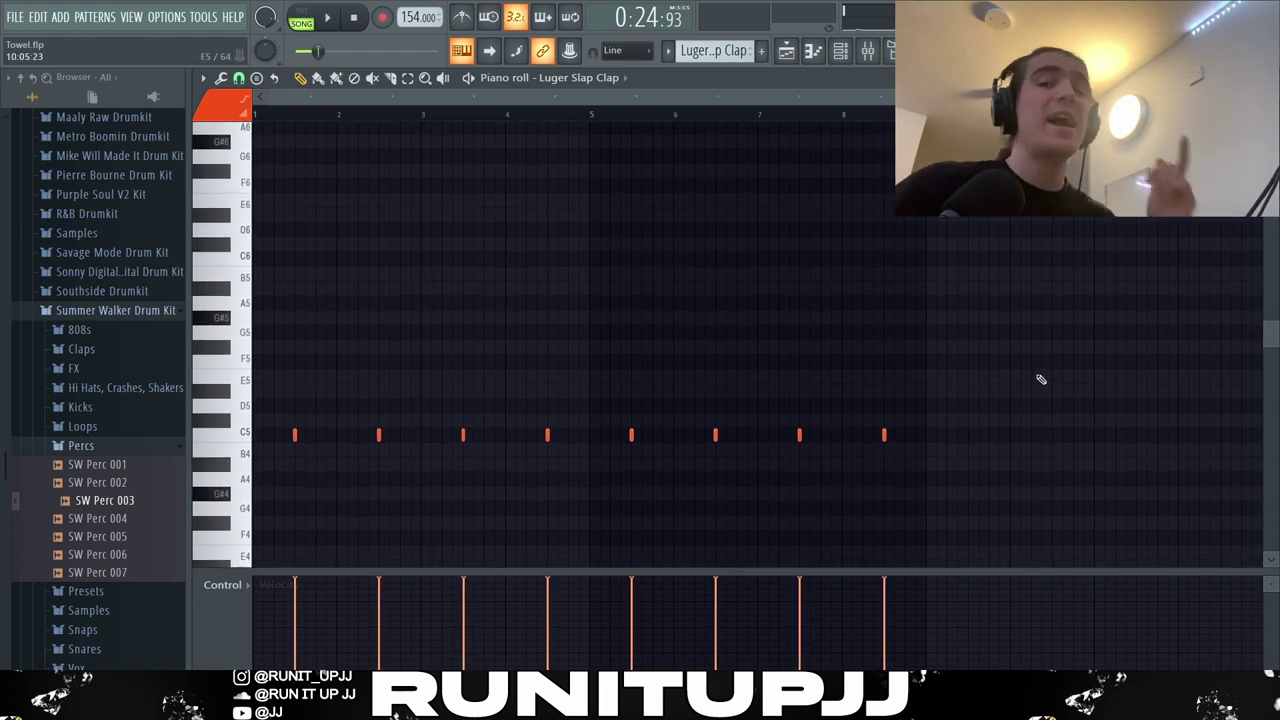
key("space")
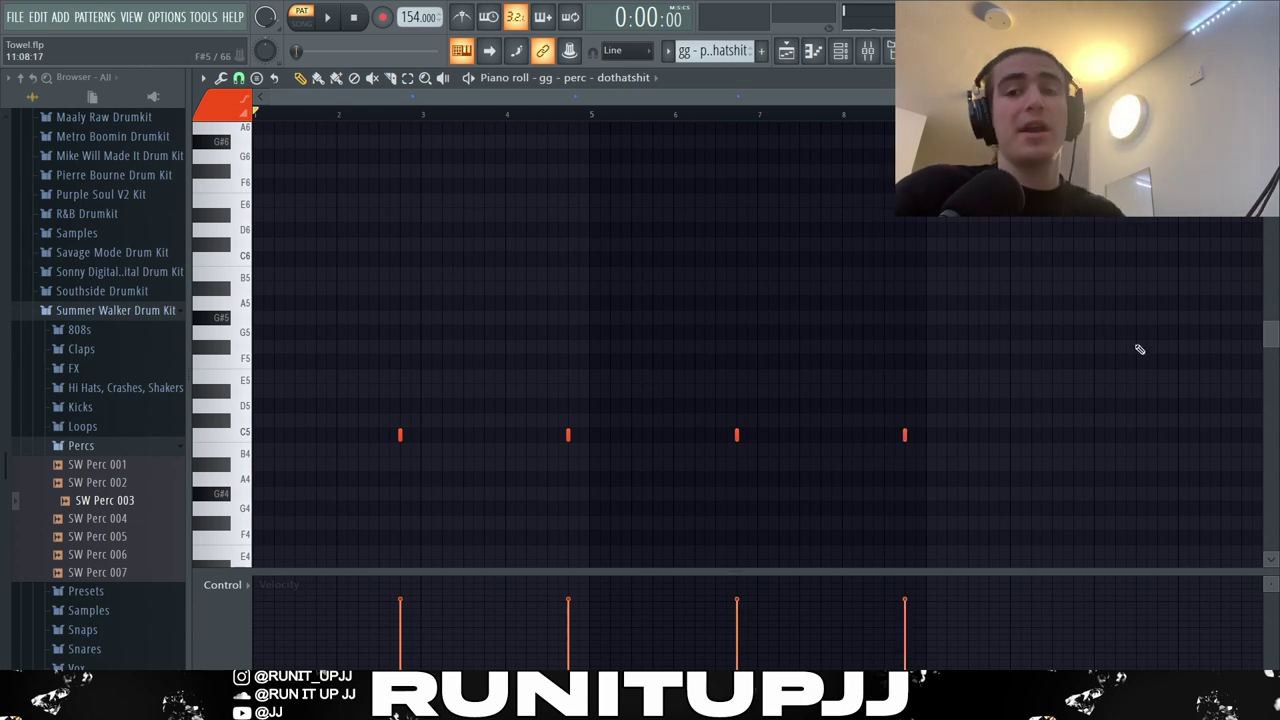
- Play the perc pattern to hear its four C5 hits
key("space")
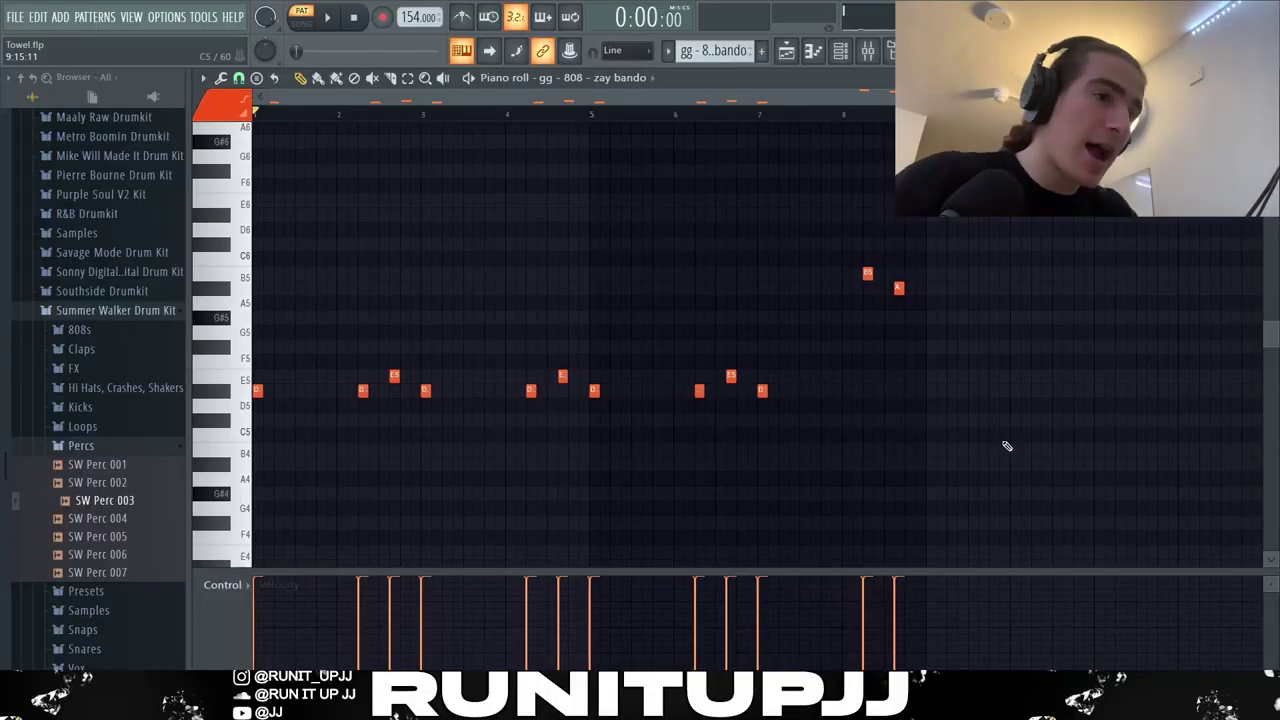
- Select the twelve 808 notes, narrow to the E5/D5 rows, and play the 808 pattern
left_click_drag(1078, 514, 252, 223)
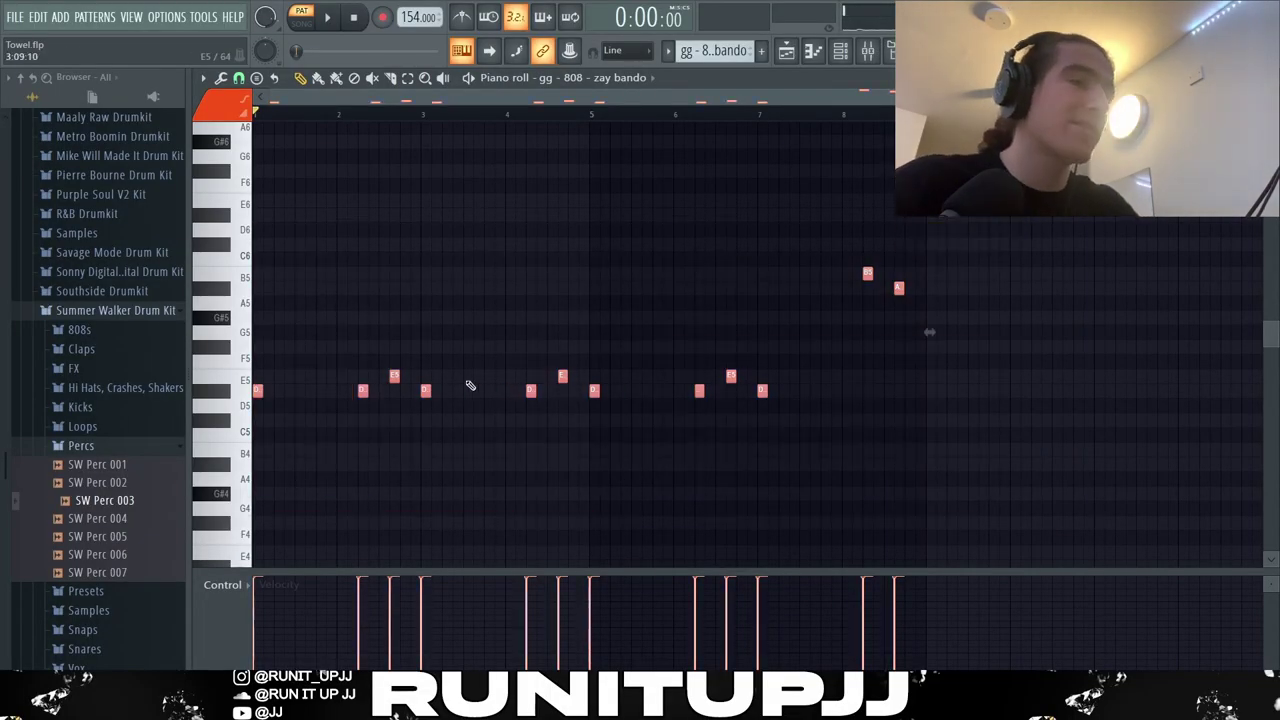
left_click_drag(258, 362, 786, 418)
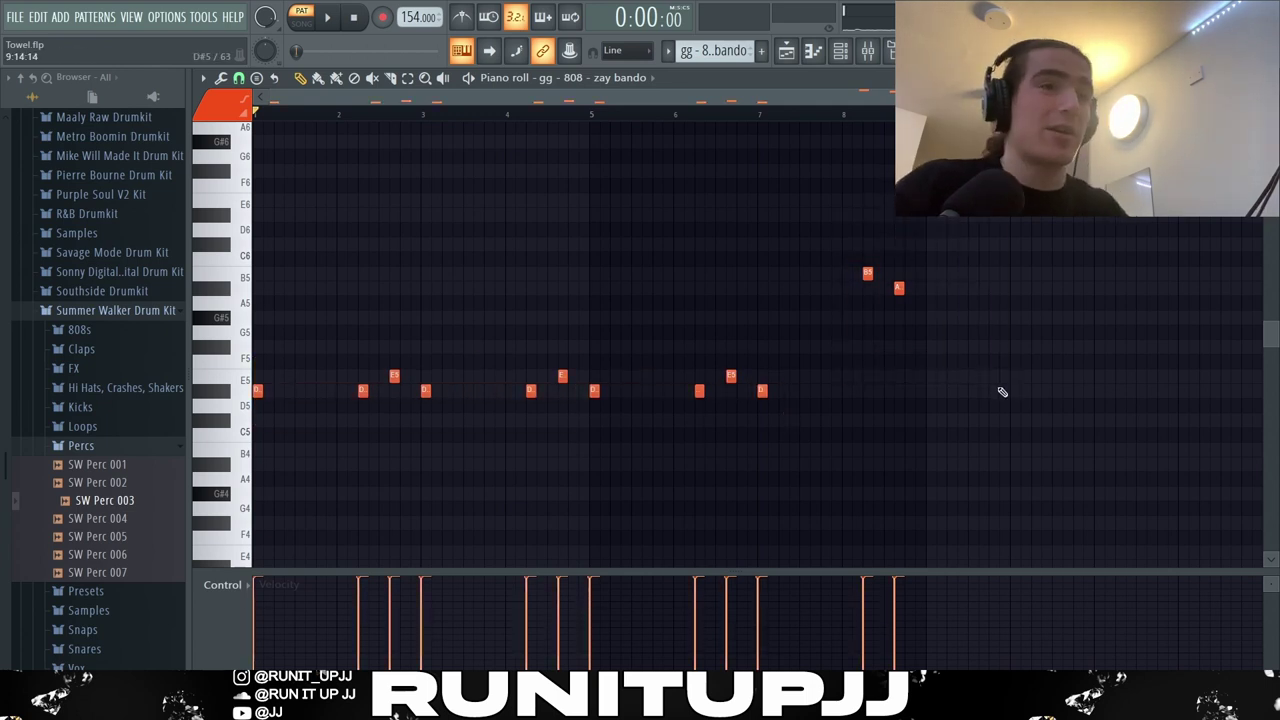
key("space")
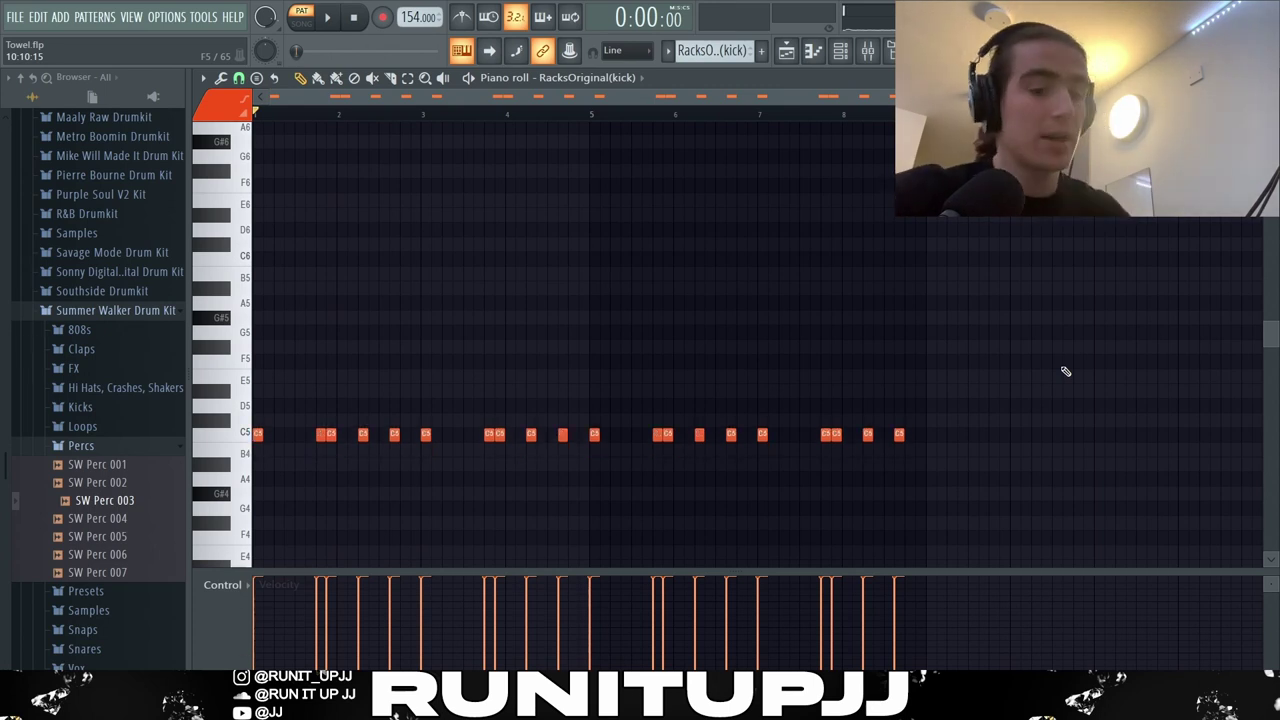
- Transpose the kick notes down one semitone to B4, then show the playlist in song mode
key("Down")
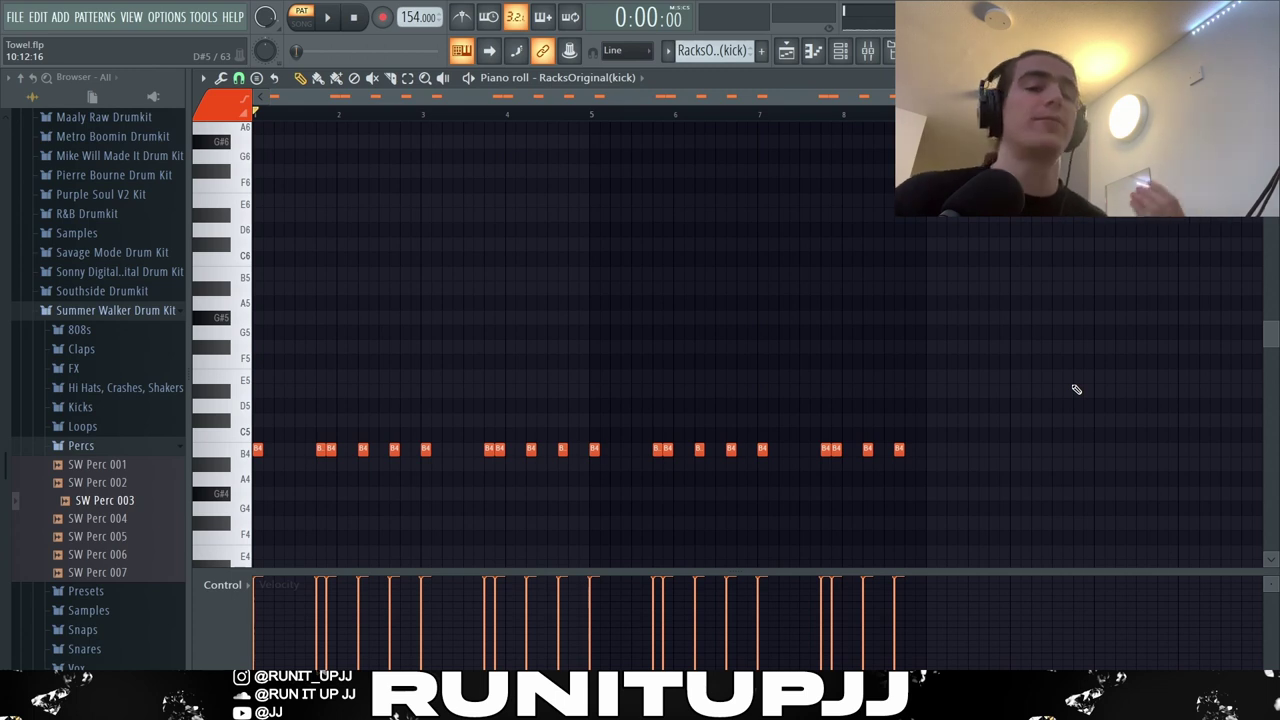
key("F5")
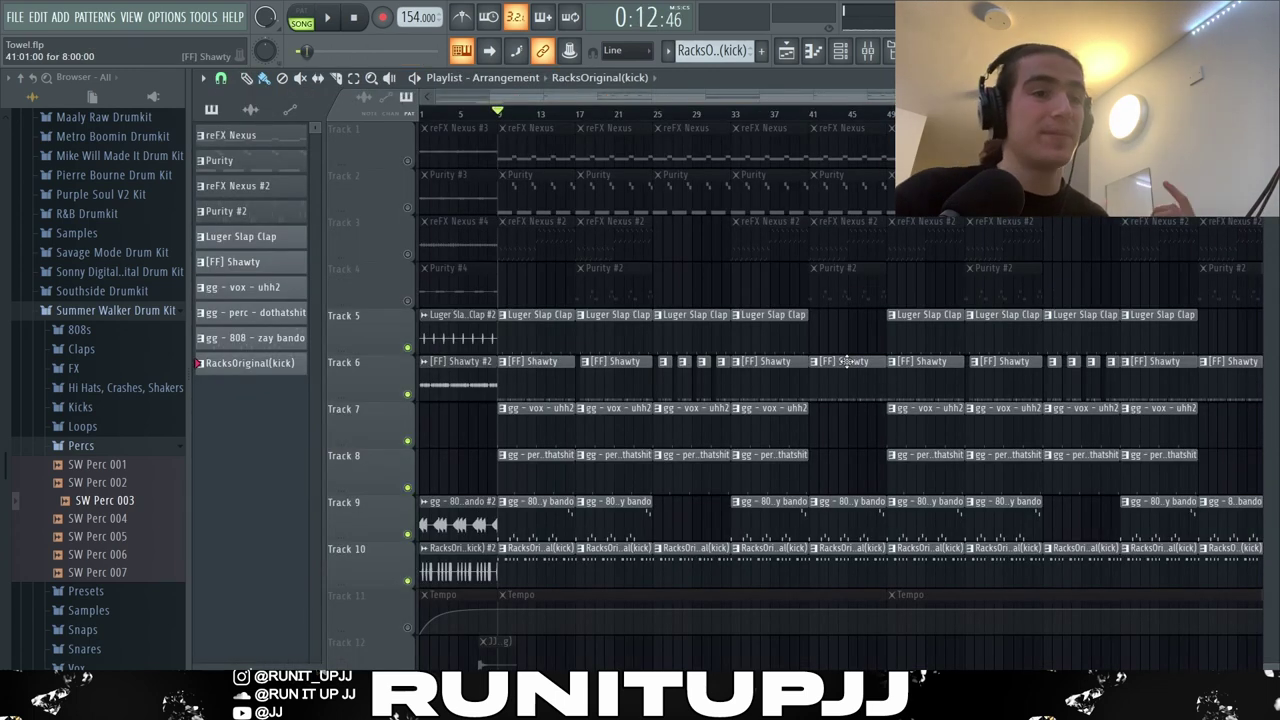